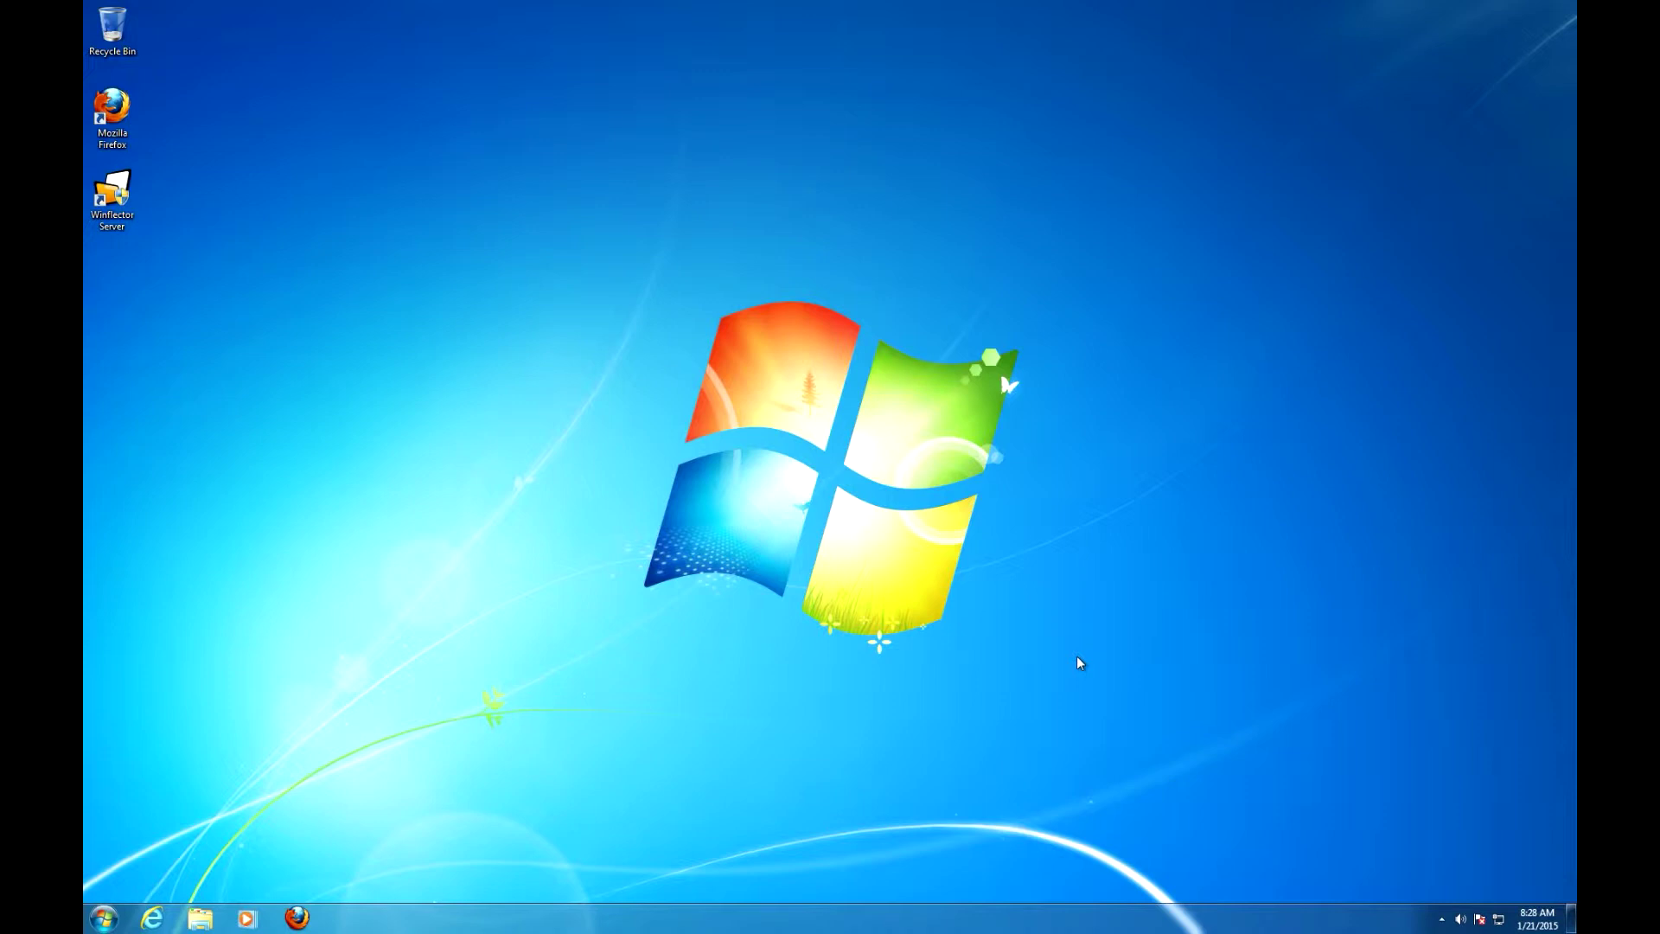
Launch Winflector Server with admin approval and open its Users accounts settings from Preferences.
double_click(113, 199)
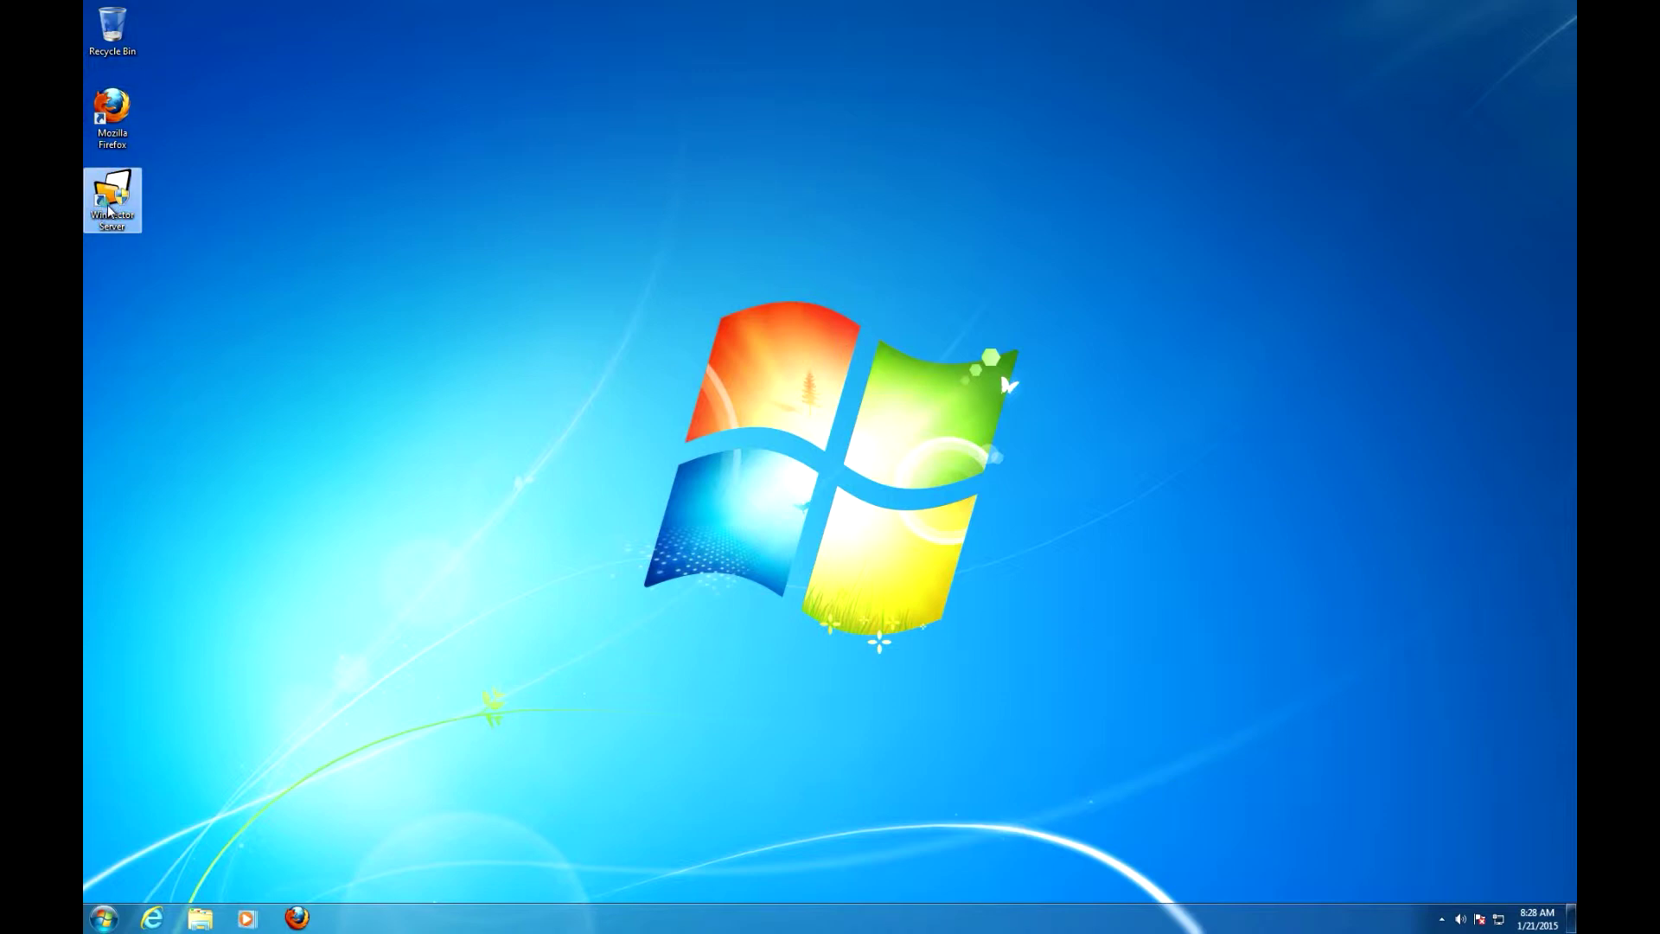
left_click(880, 491)
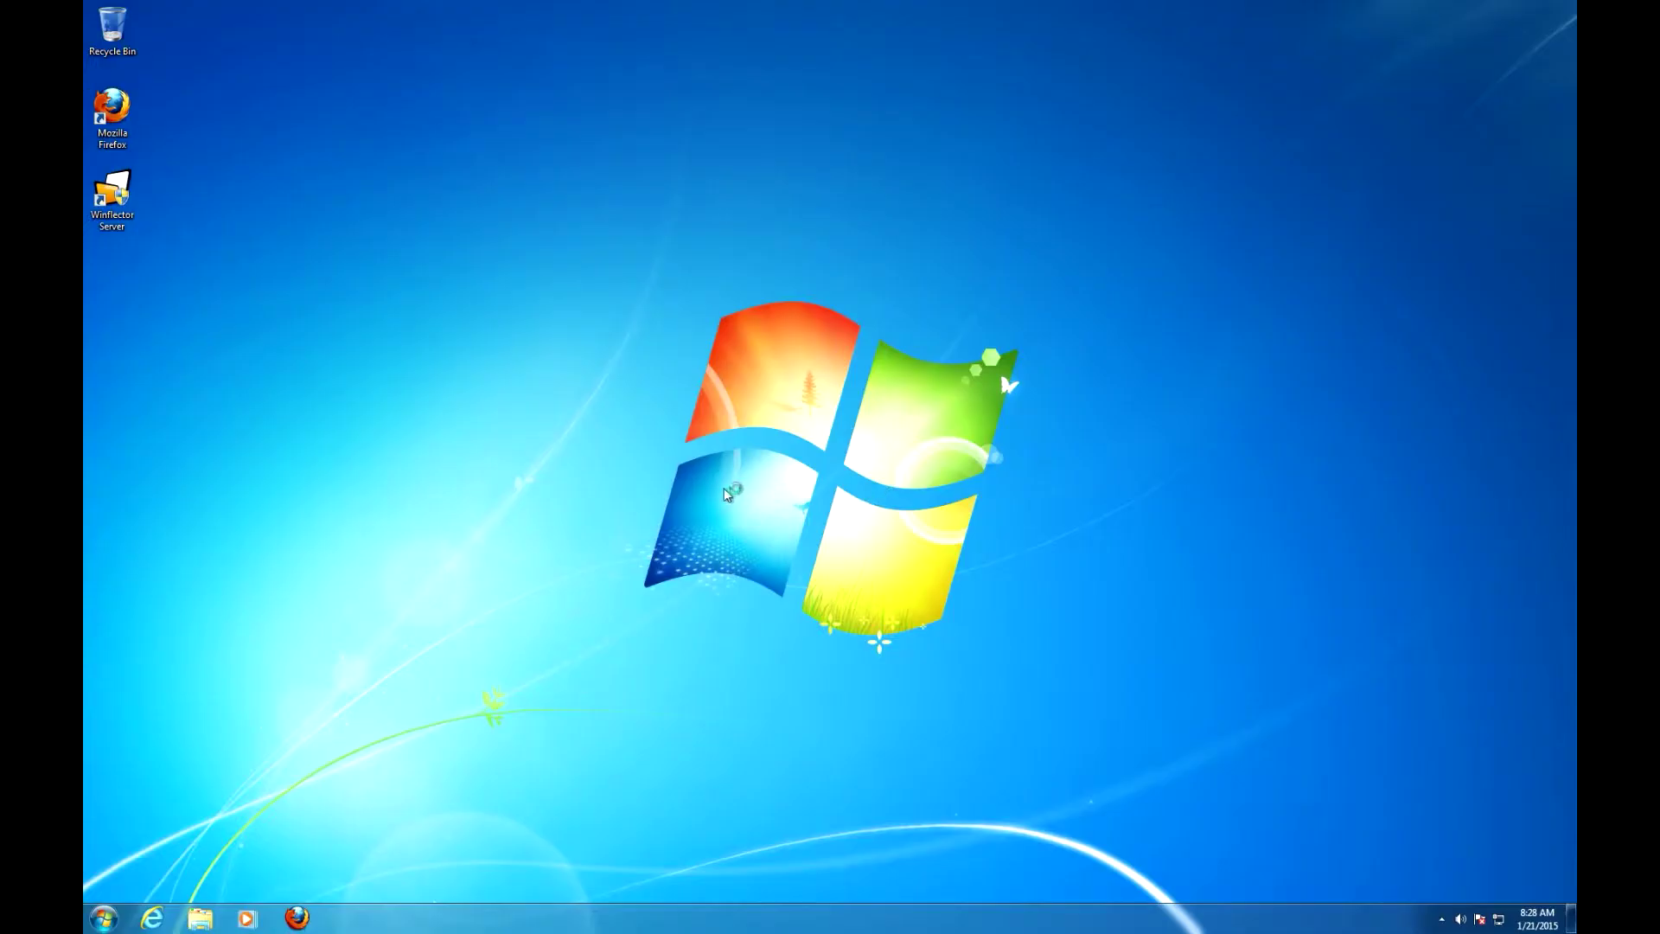
left_click(771, 403)
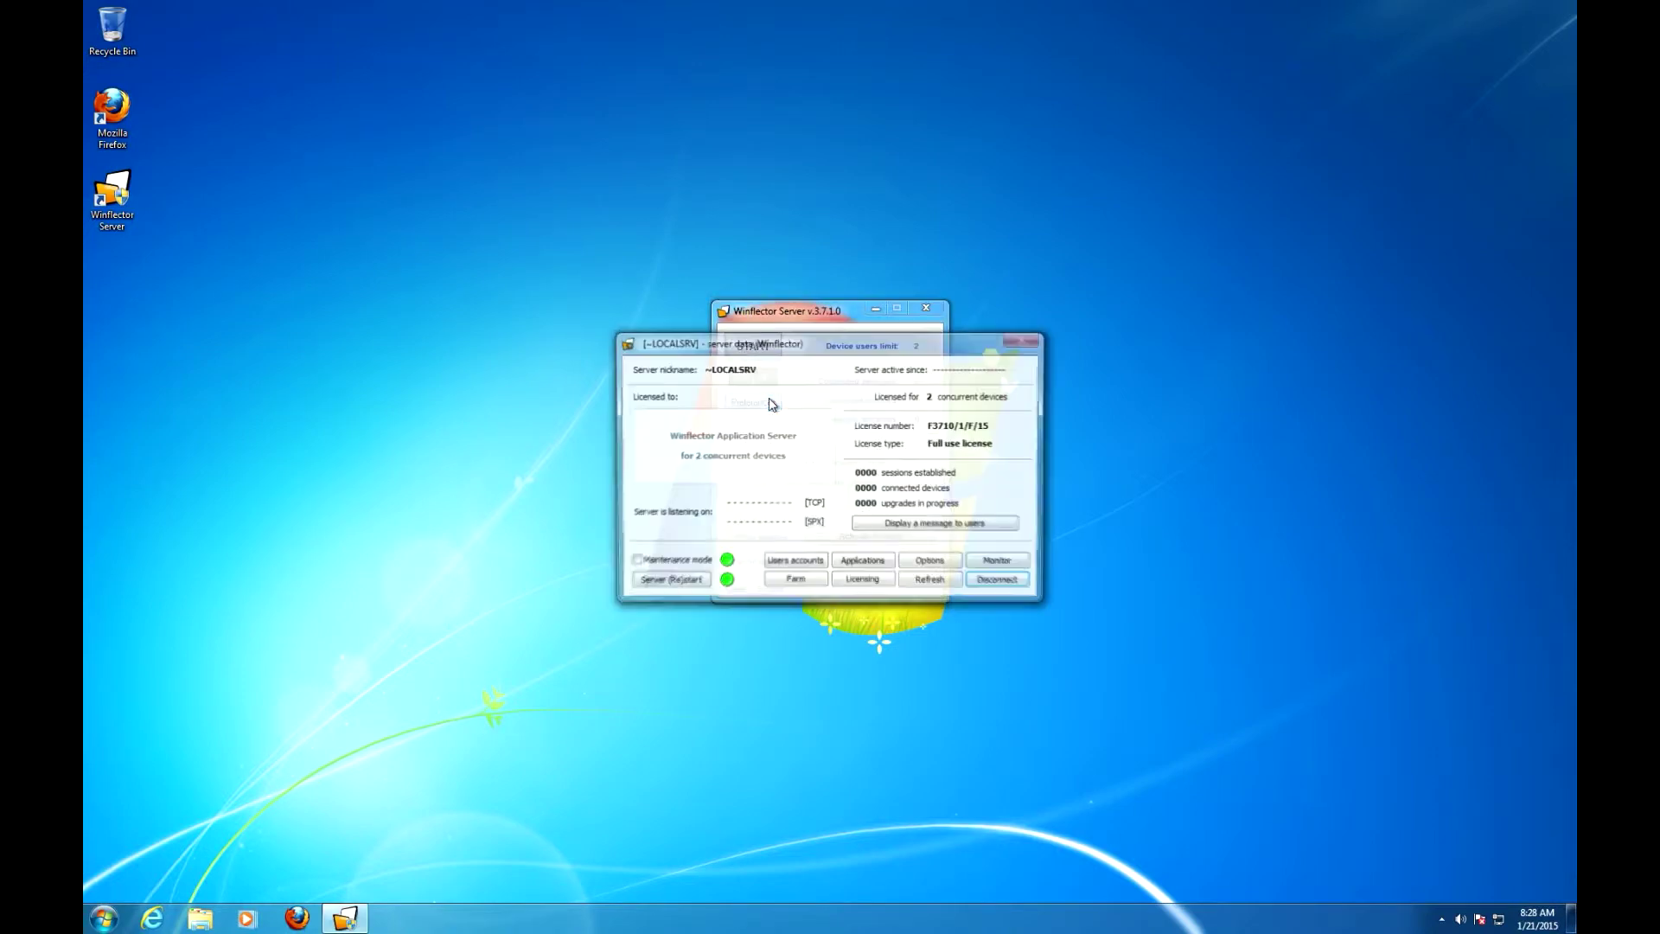
left_click(807, 566)
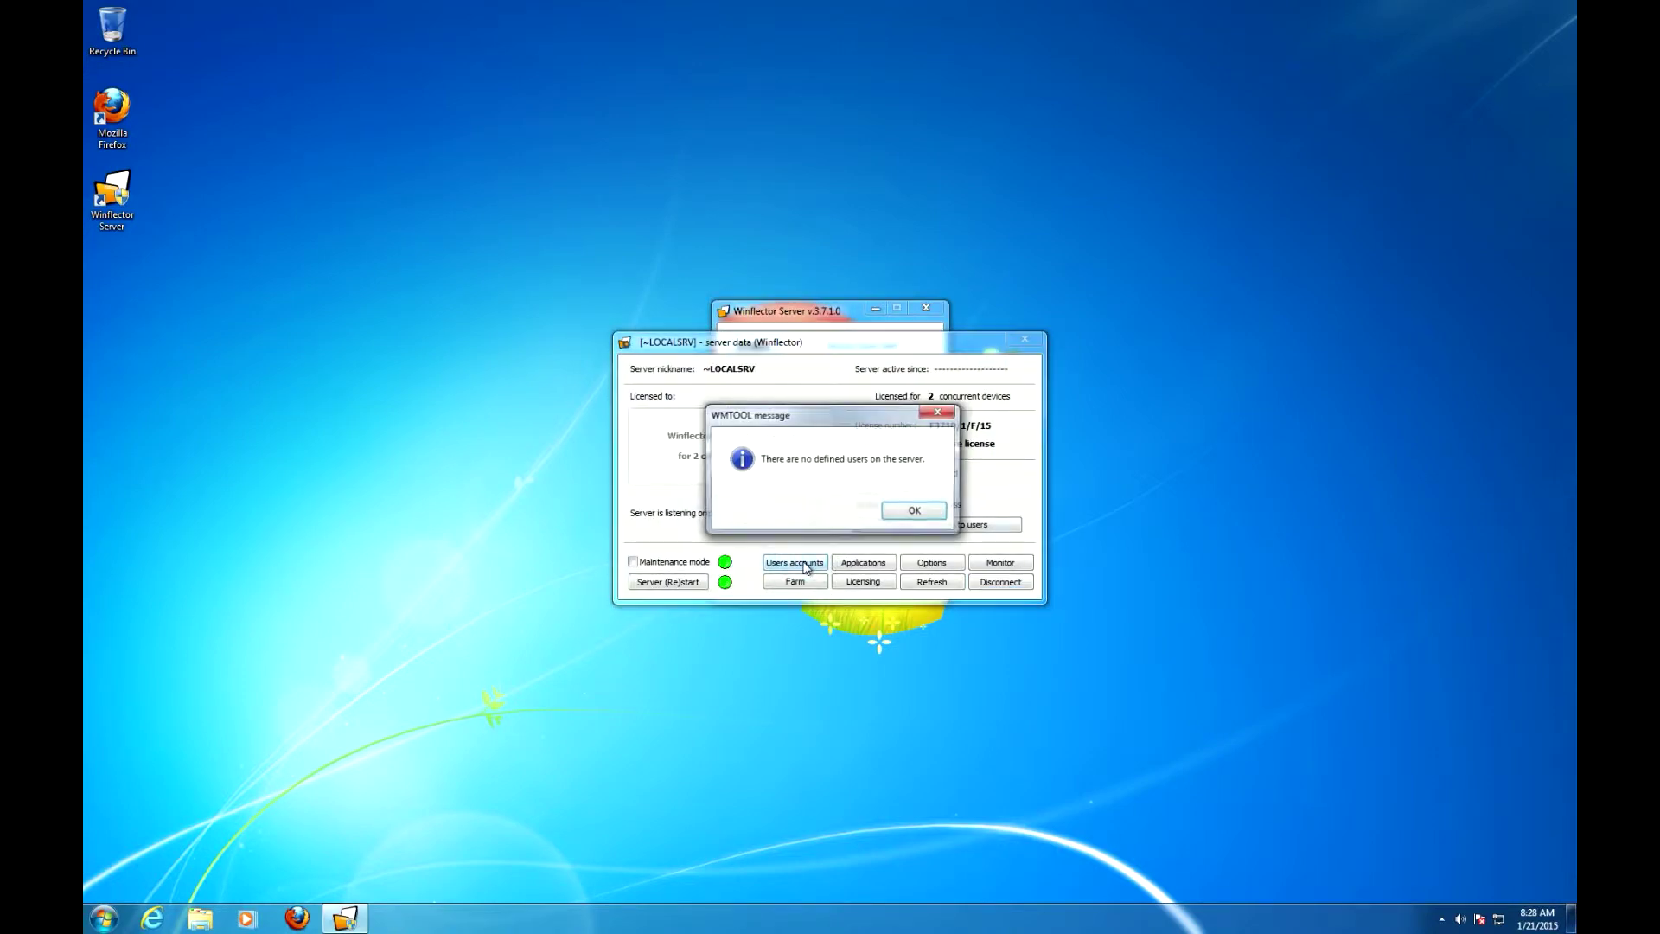
left_click(904, 511)
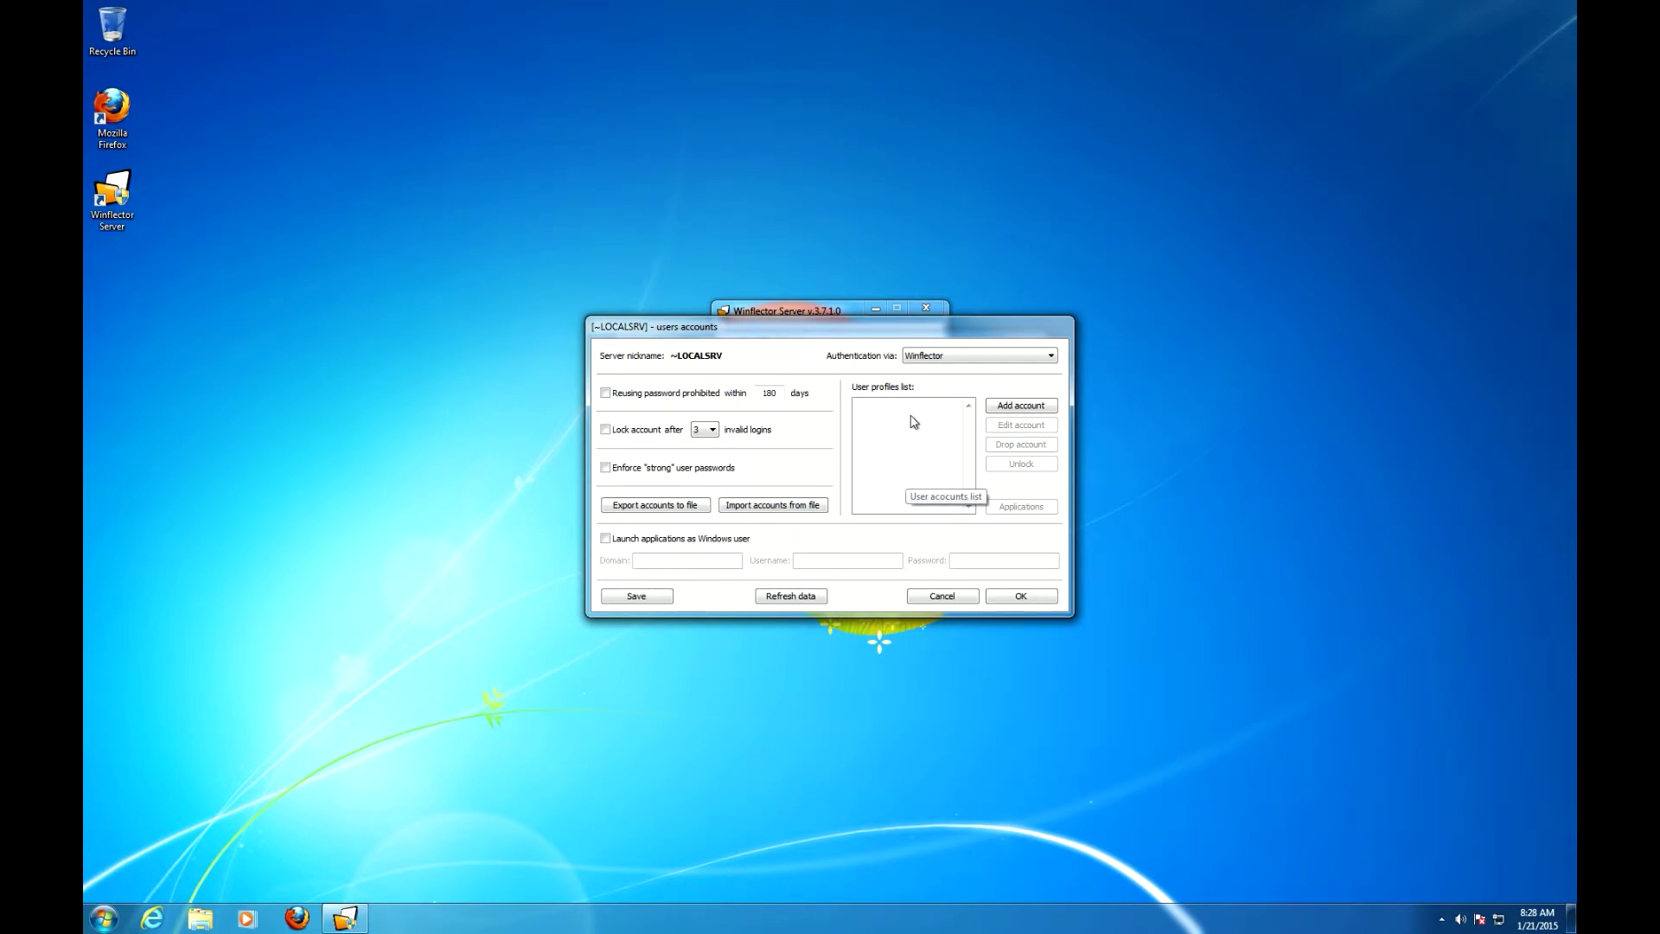
Switch authentication to Local Windows/Active Directory and enter the domain name wfexpert.
left_click(944, 356)
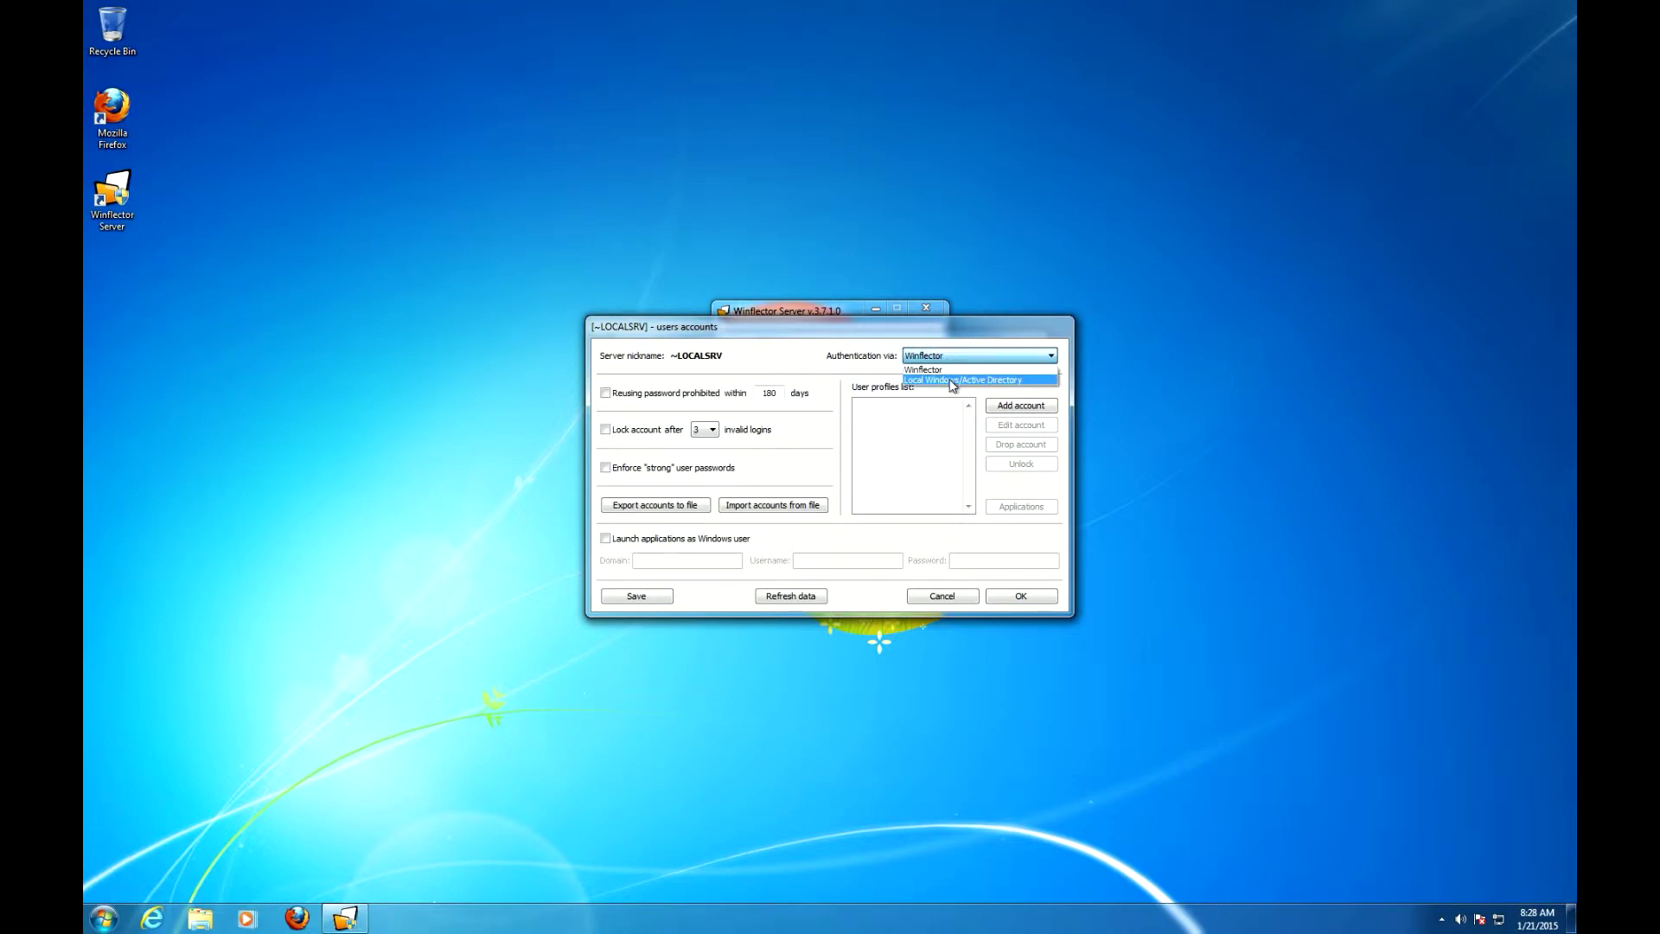
left_click(952, 380)
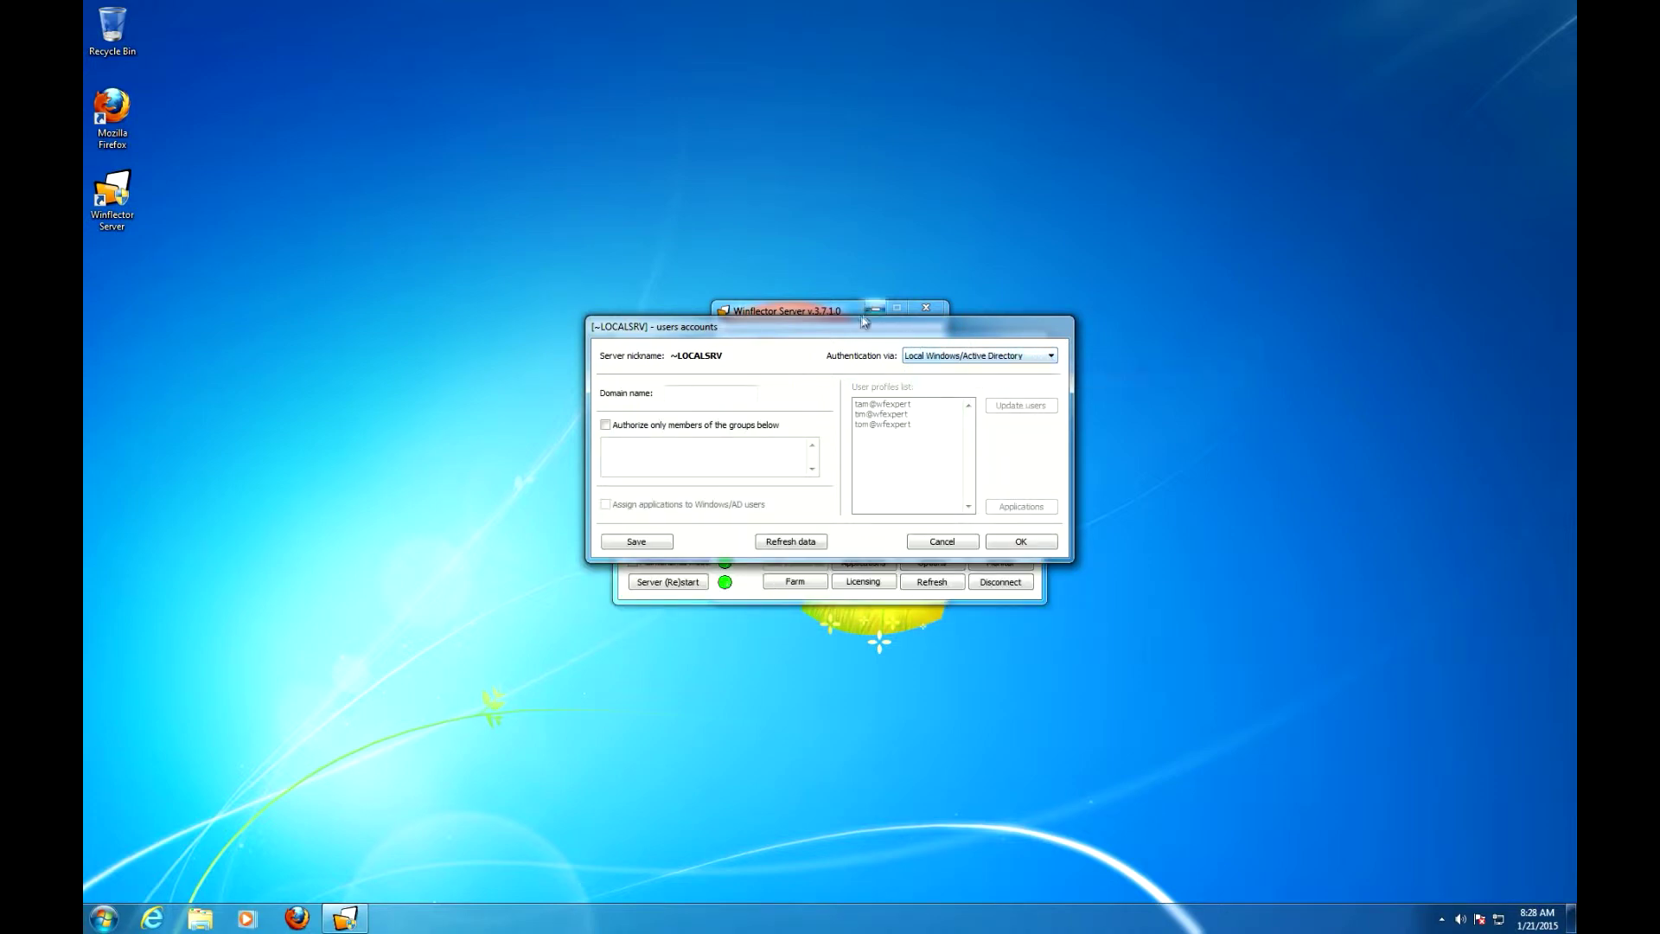
left_click(718, 391)
Restrict access to members of group wfusers and enable assigning applications to Windows/AD users.
left_click(723, 430)
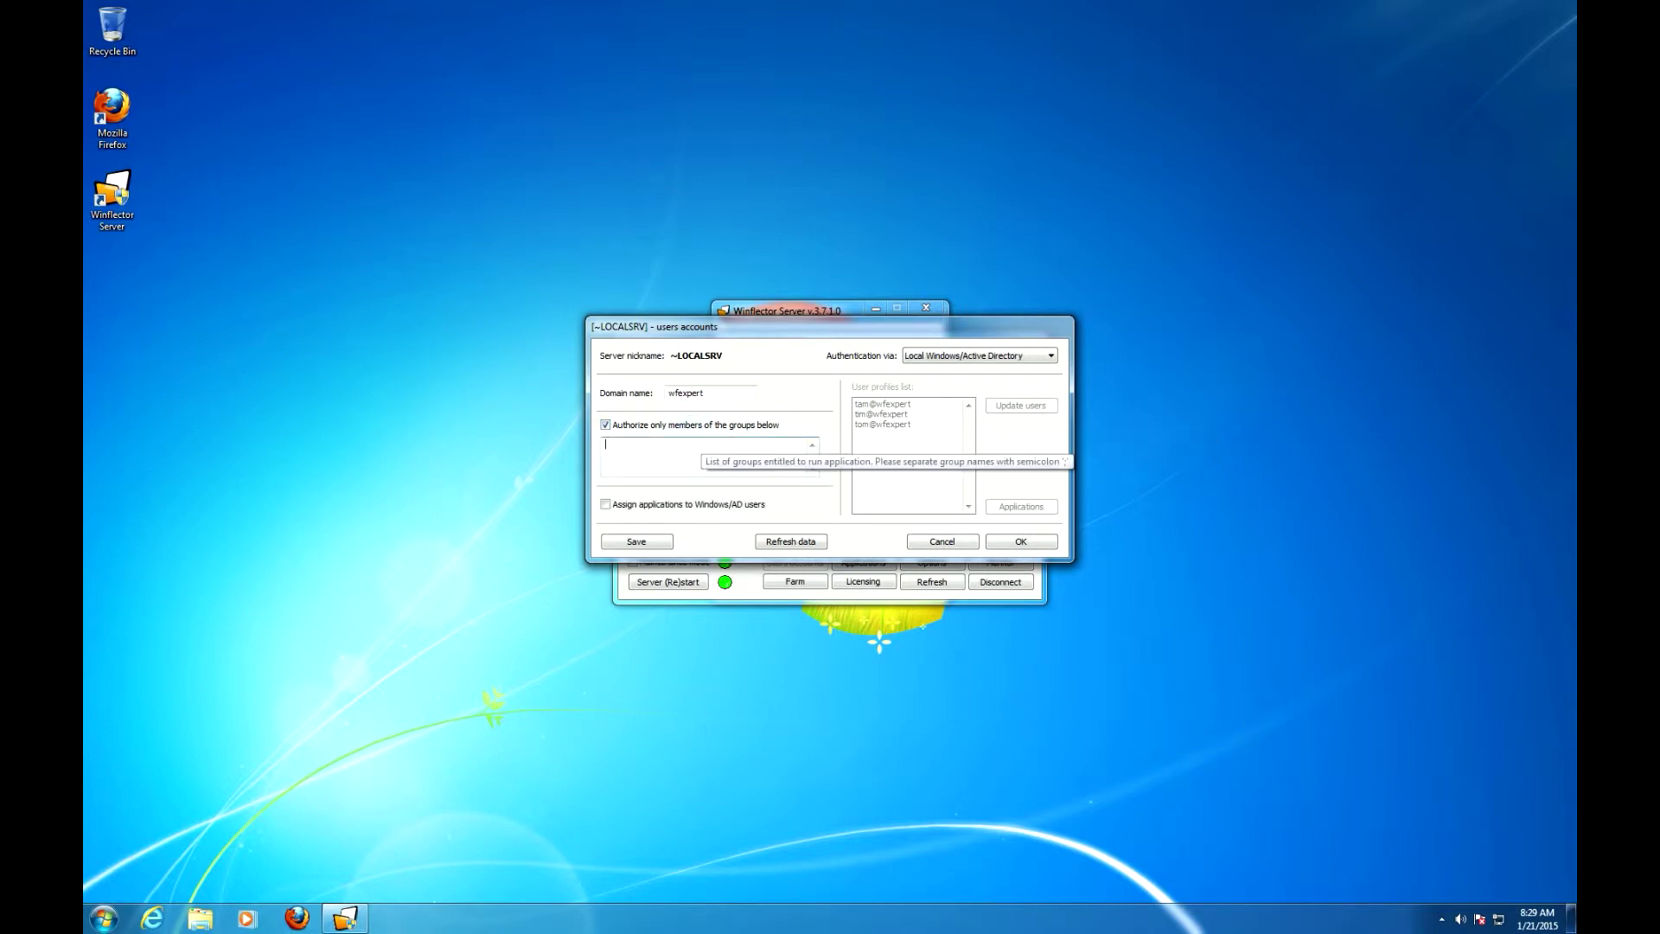
type("wfusers")
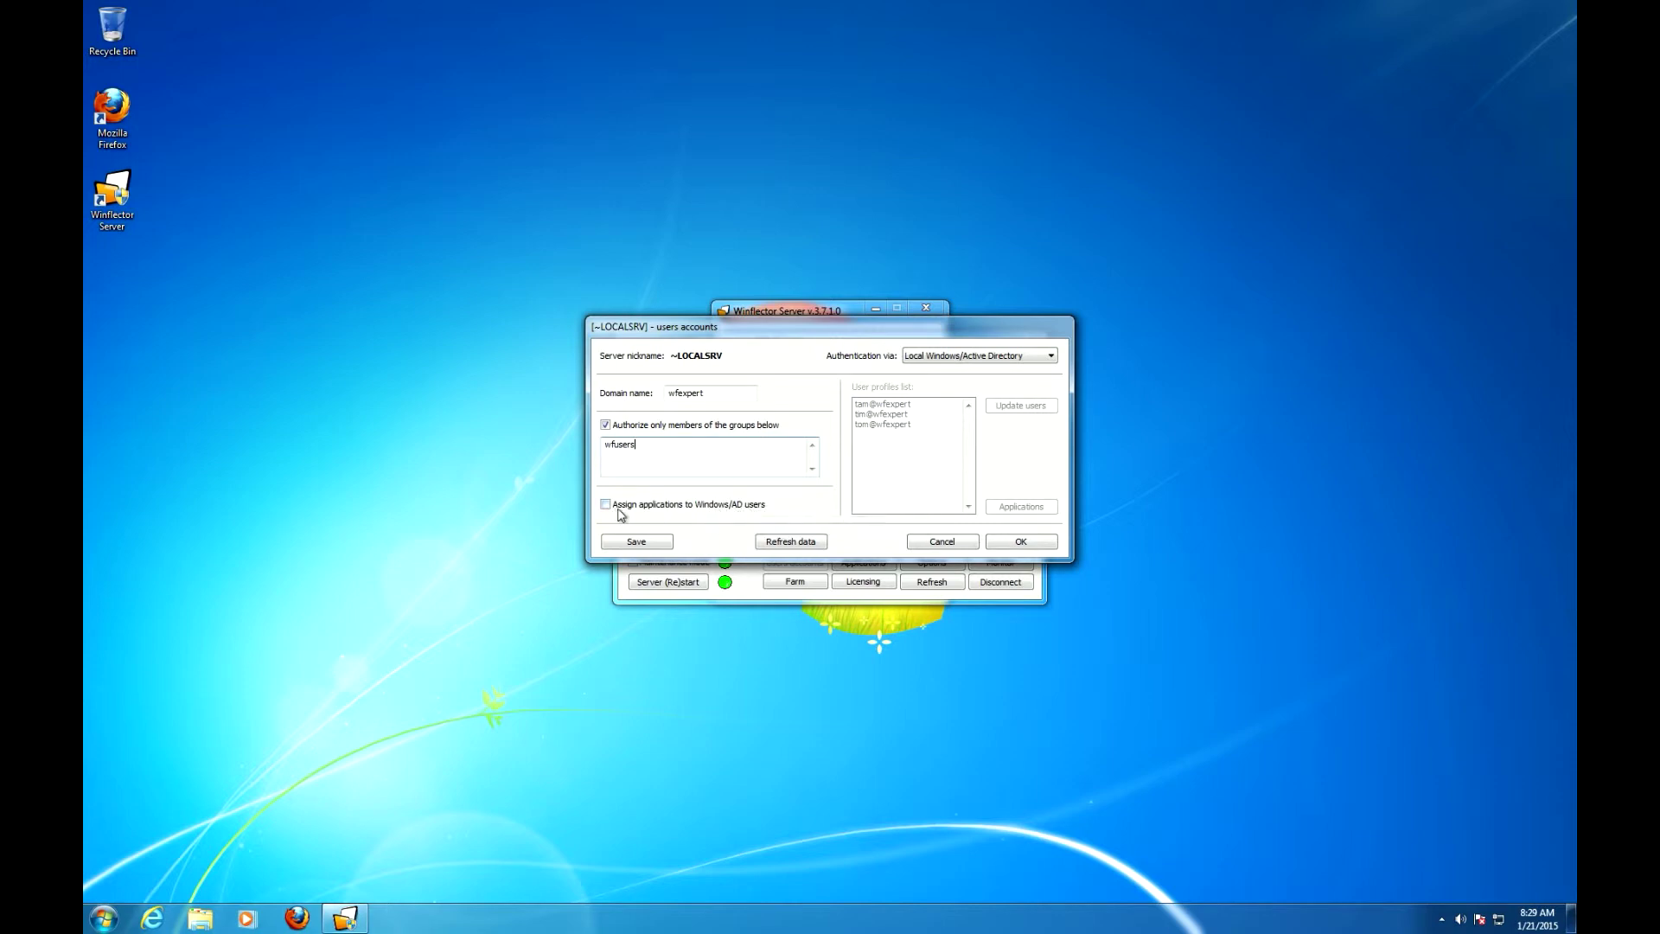
left_click(689, 510)
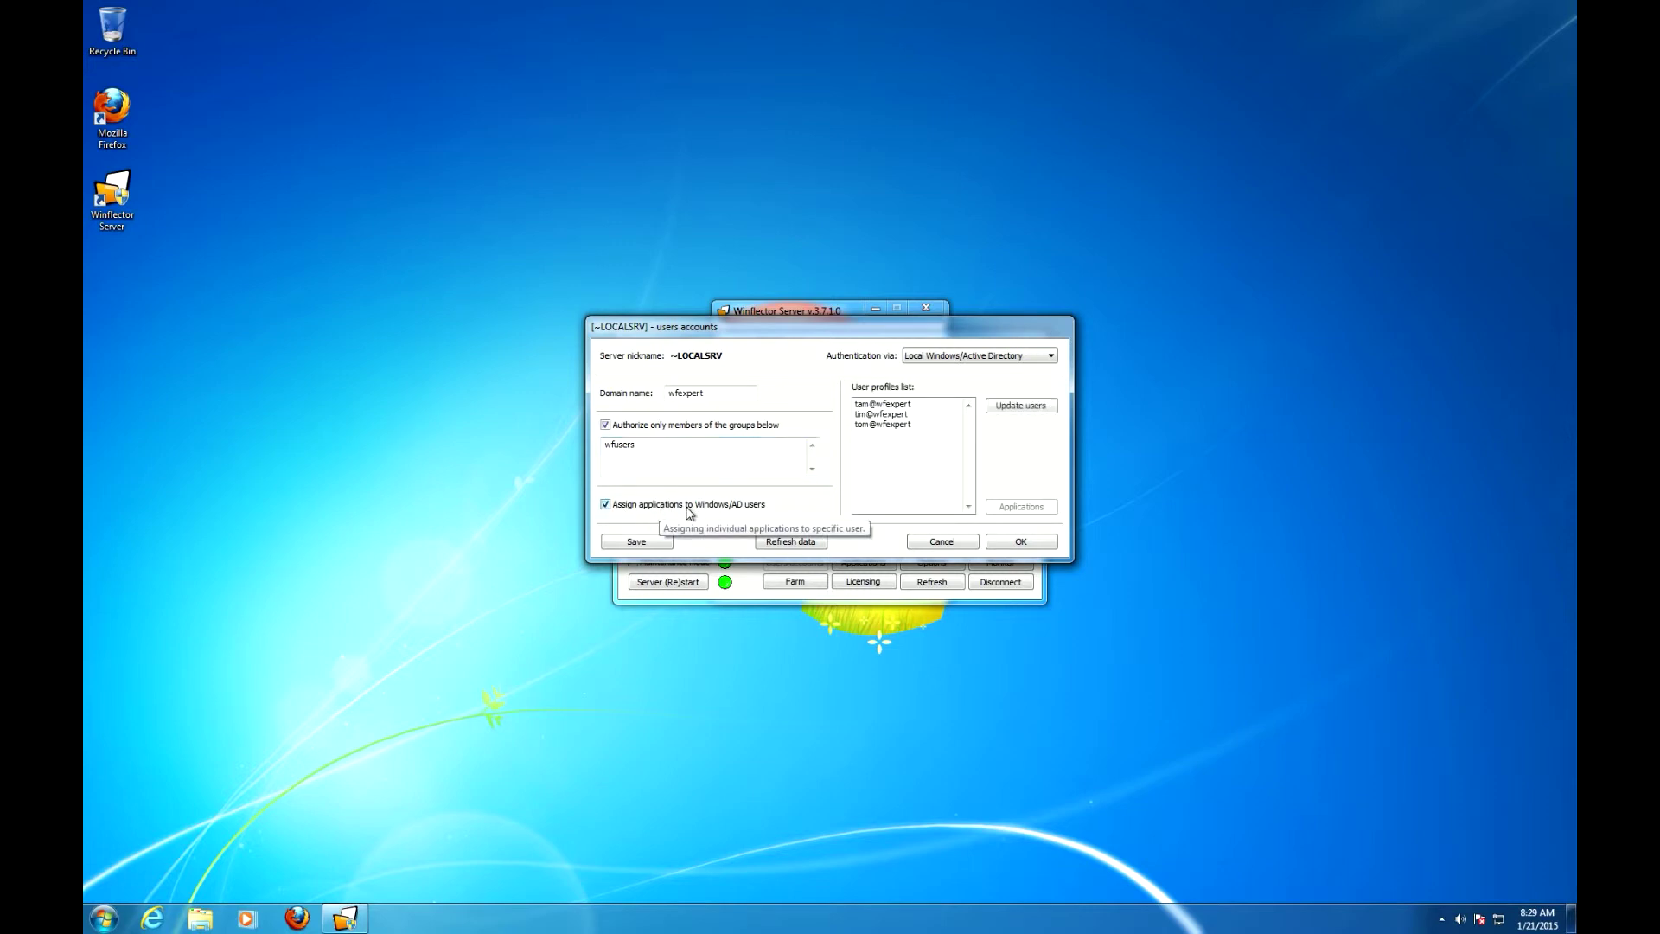
Update users, confirming the save of changed settings to the server.
left_click(1018, 405)
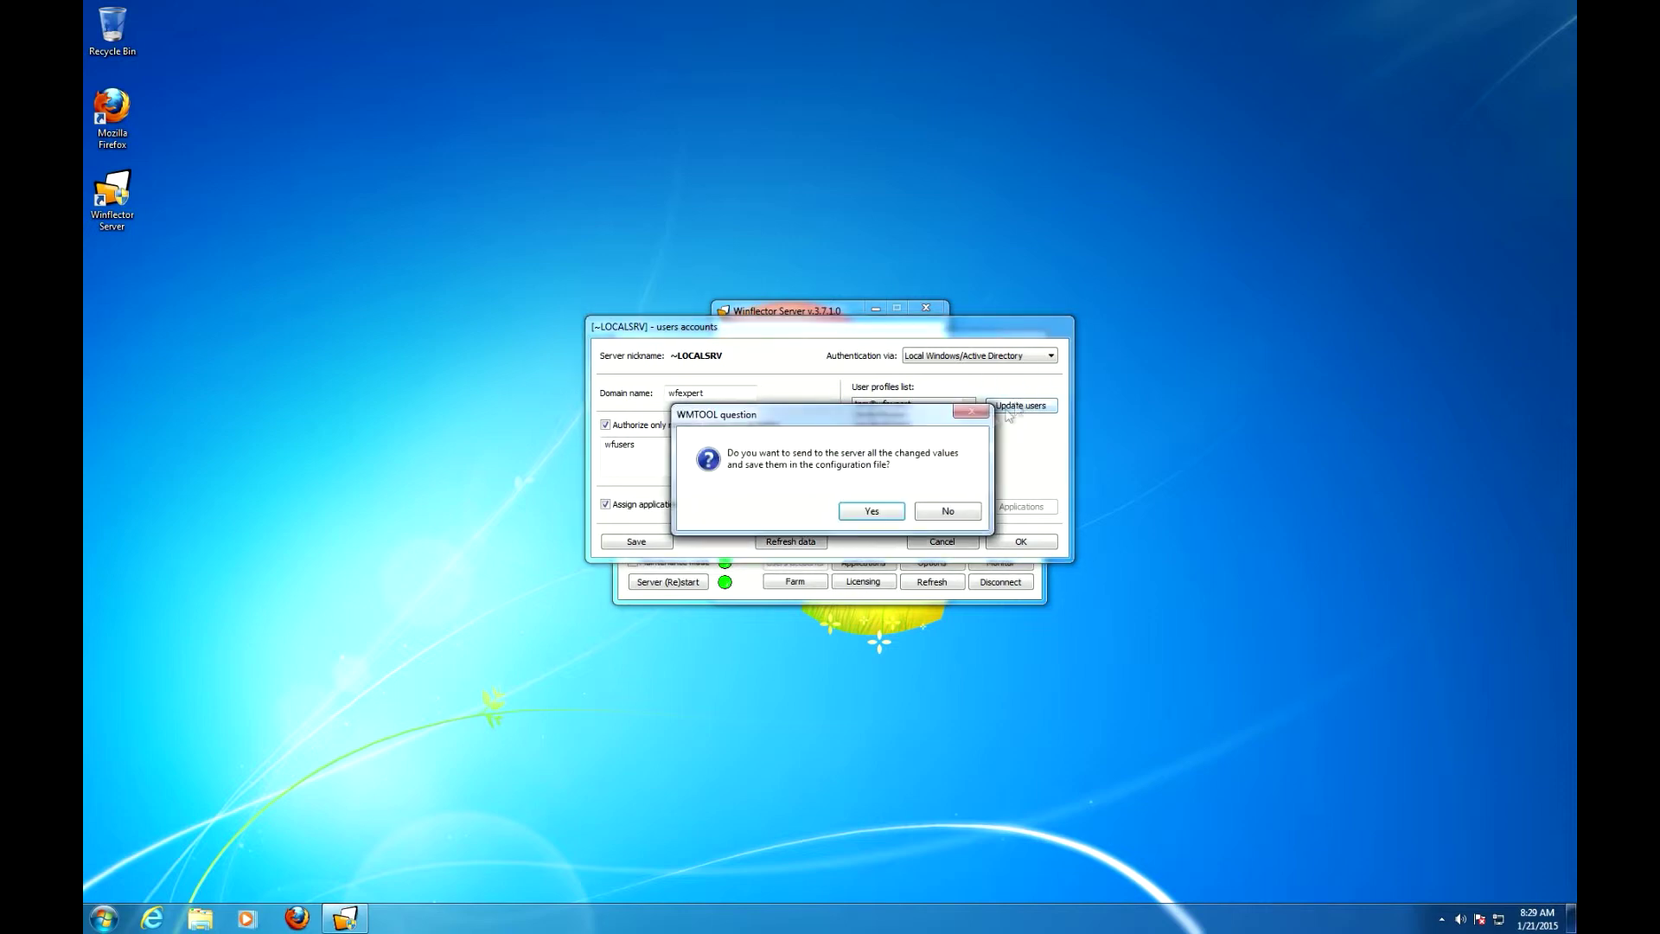
left_click(869, 513)
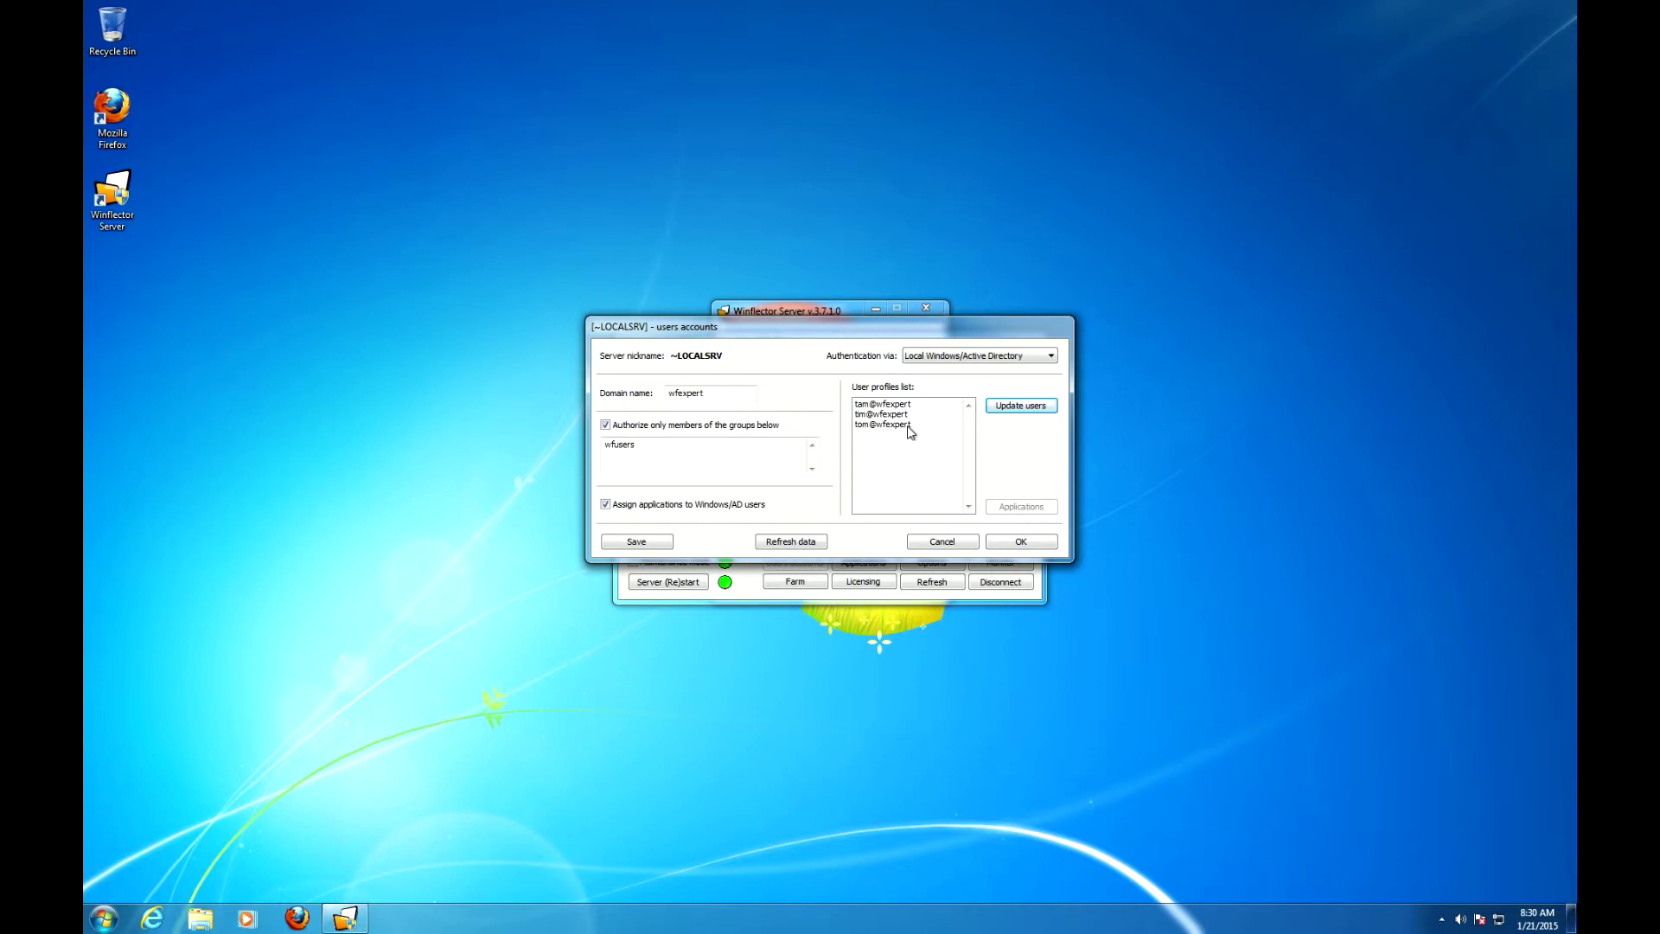
left_click(860, 436)
Allow the second user profile only the Calc application instead of all applications.
left_click(877, 414)
left_click(1025, 508)
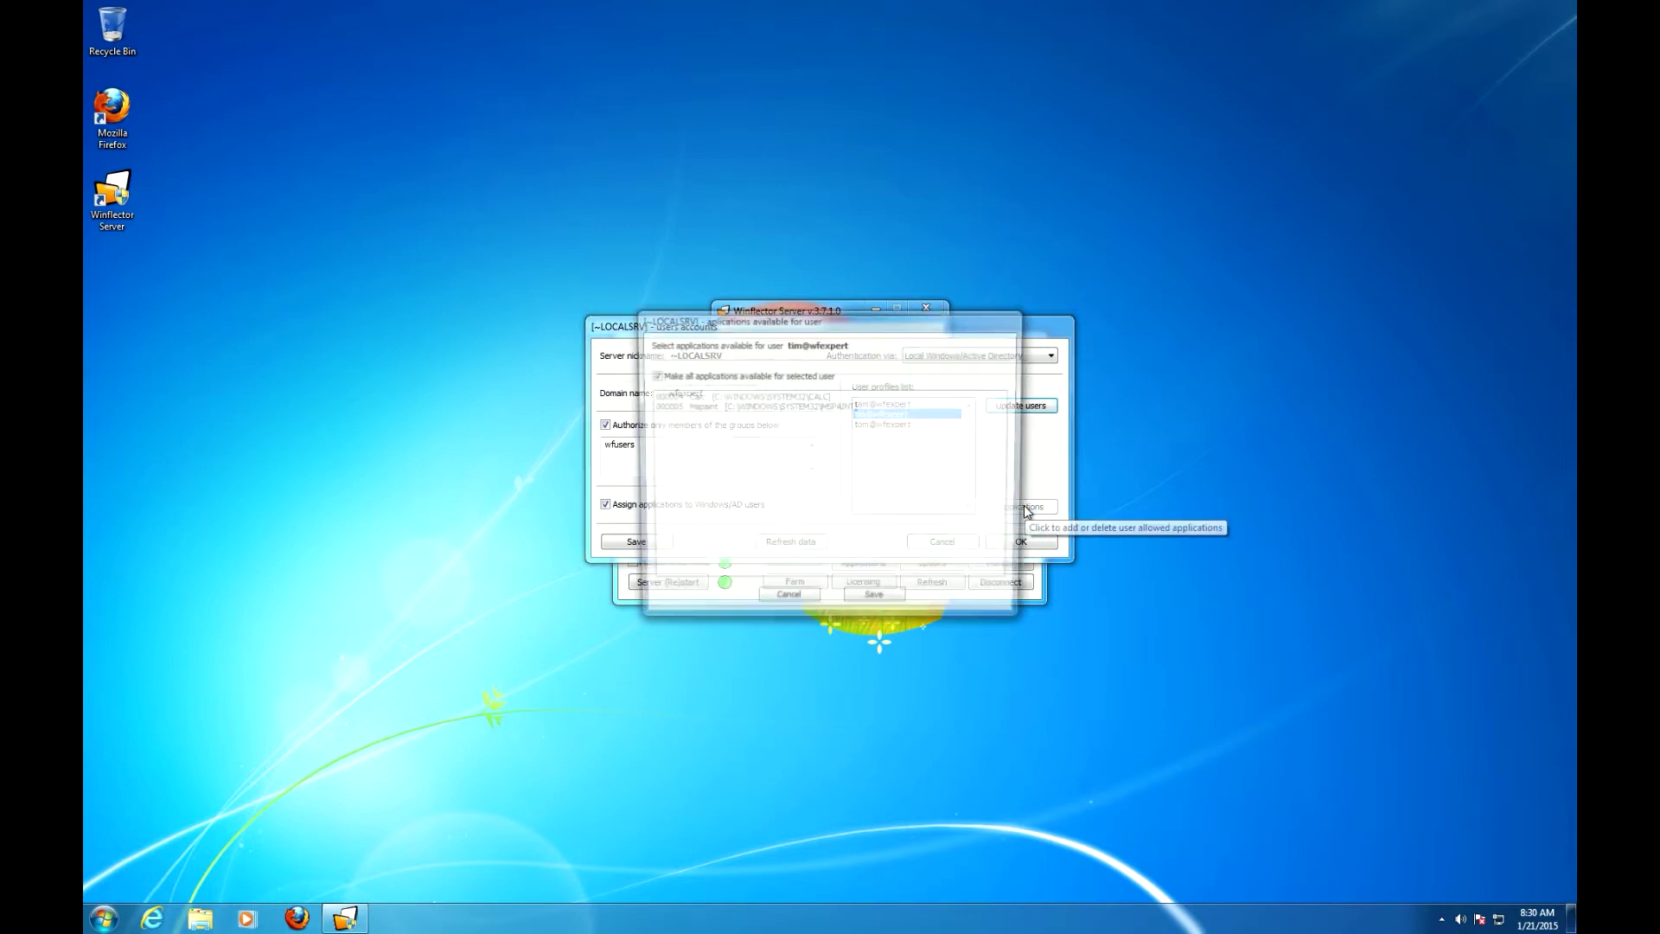
left_click(652, 374)
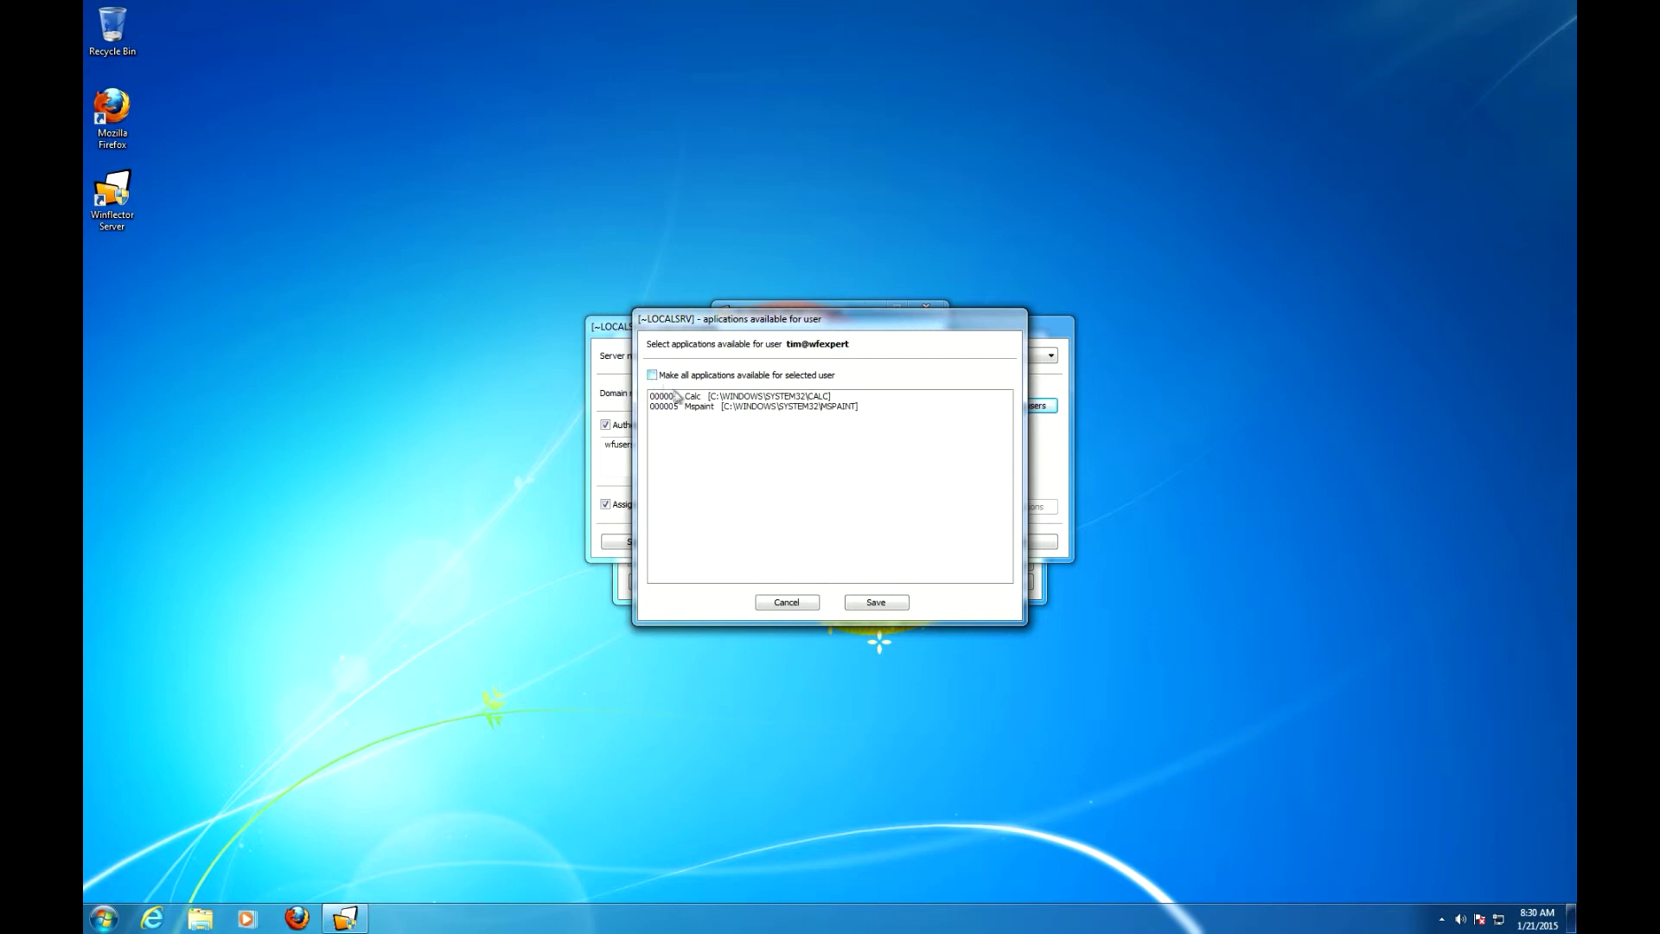
left_click(680, 397)
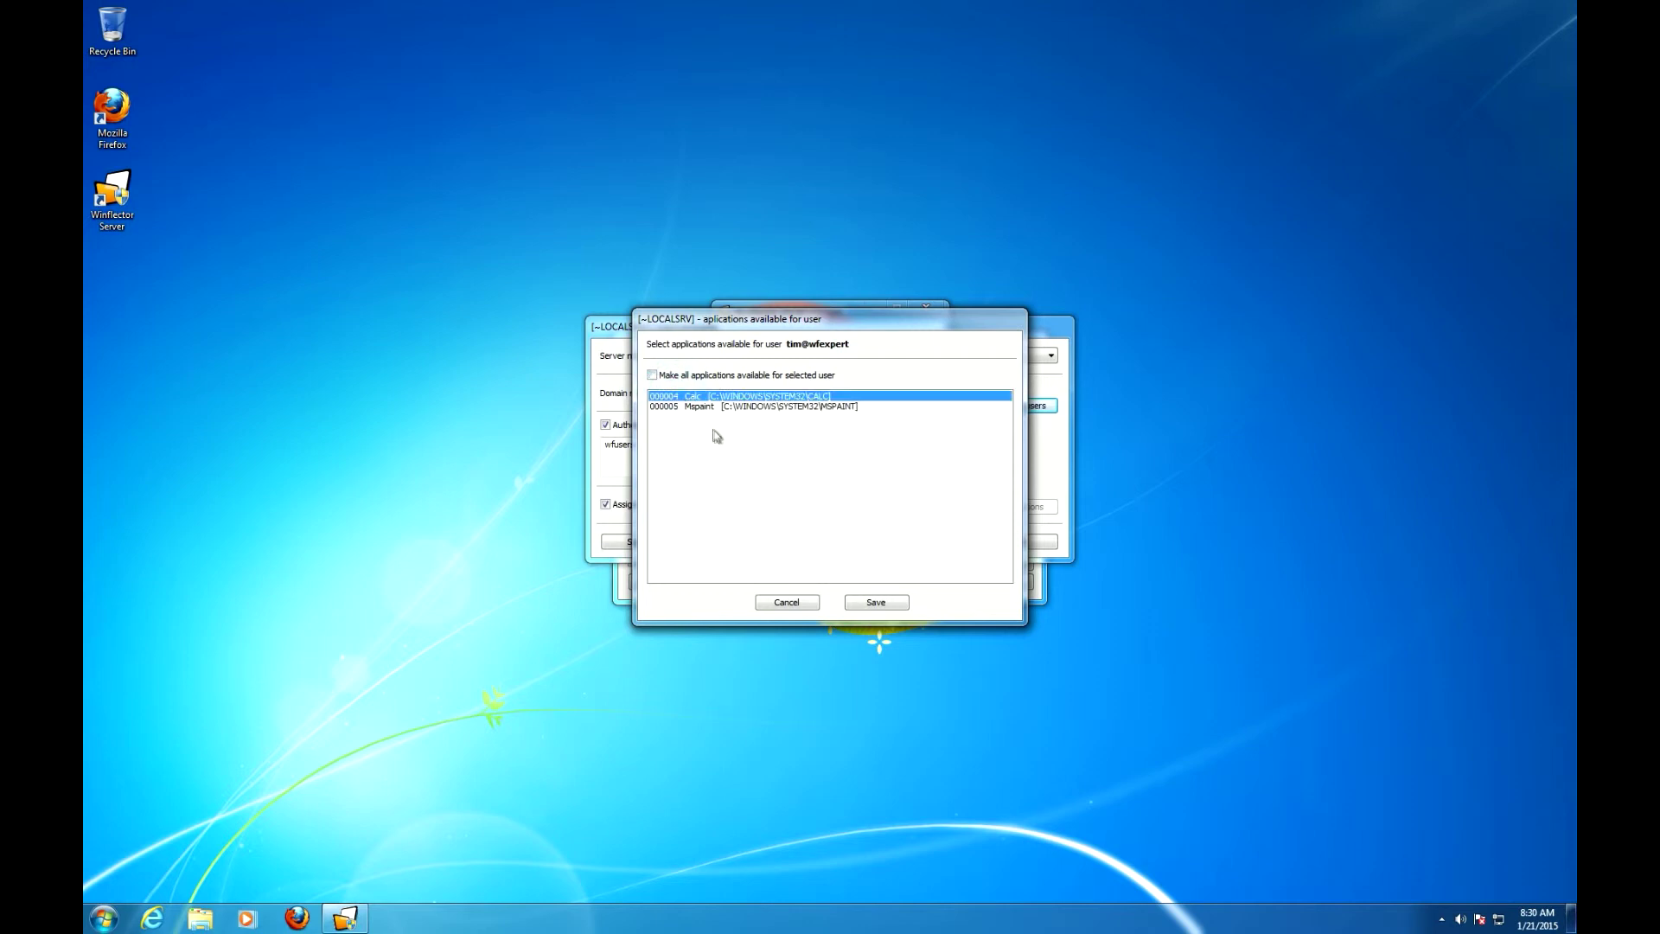
left_click(865, 601)
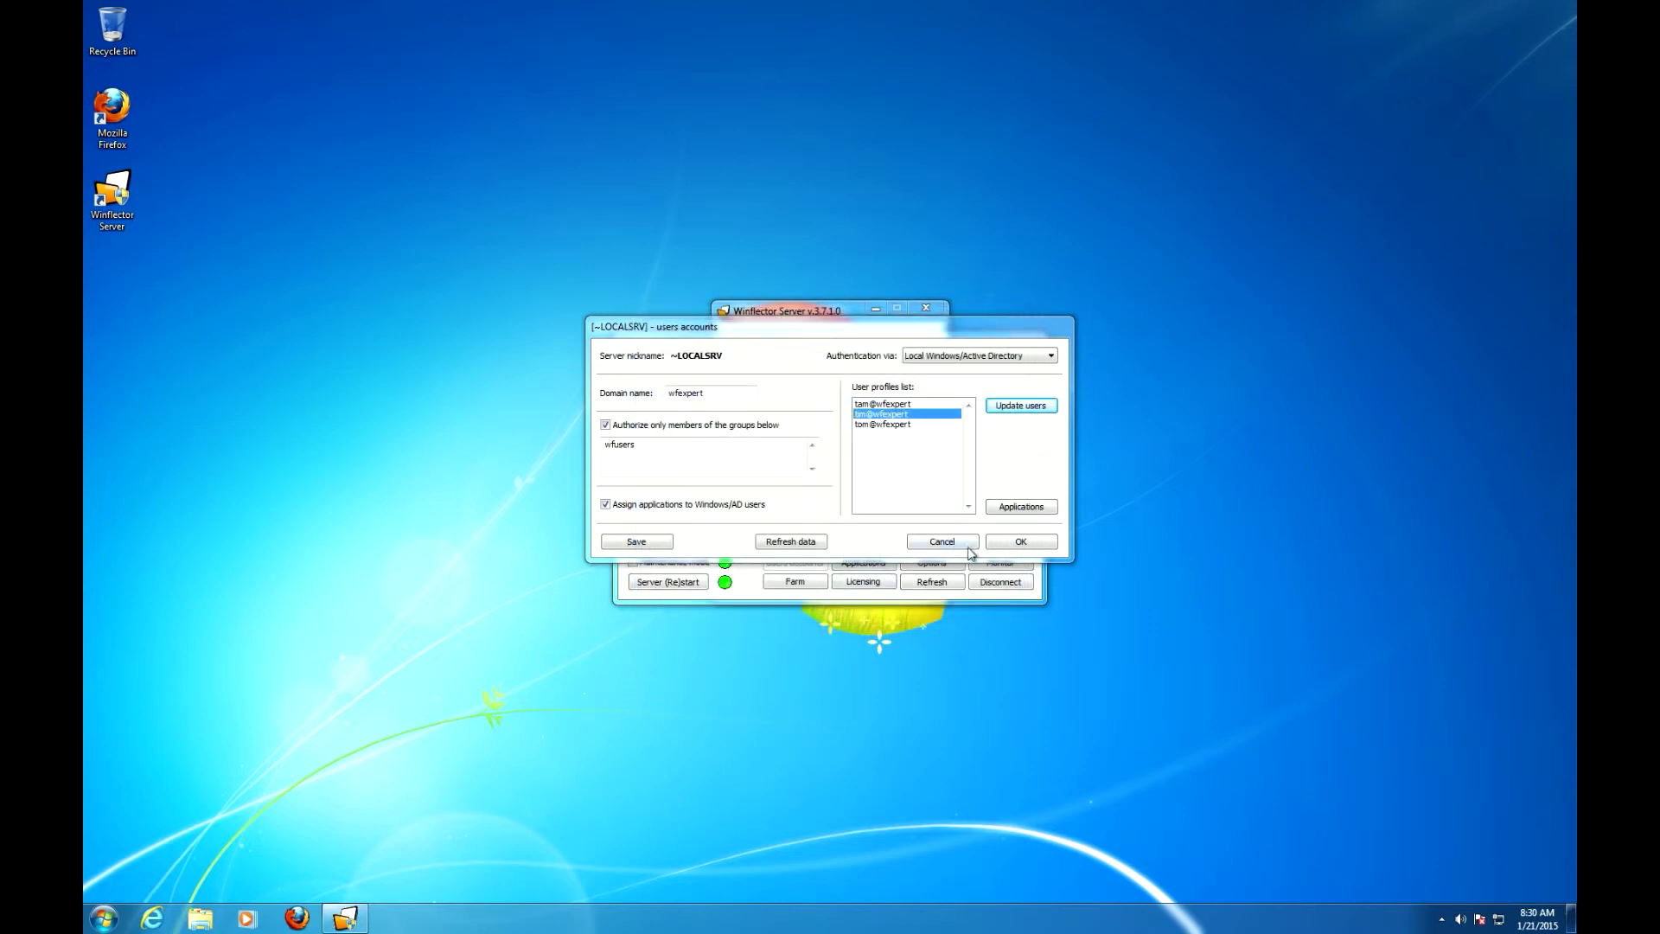
Apply the user accounts settings, confirm sending them to the server, and disconnect.
left_click(1016, 545)
left_click(864, 510)
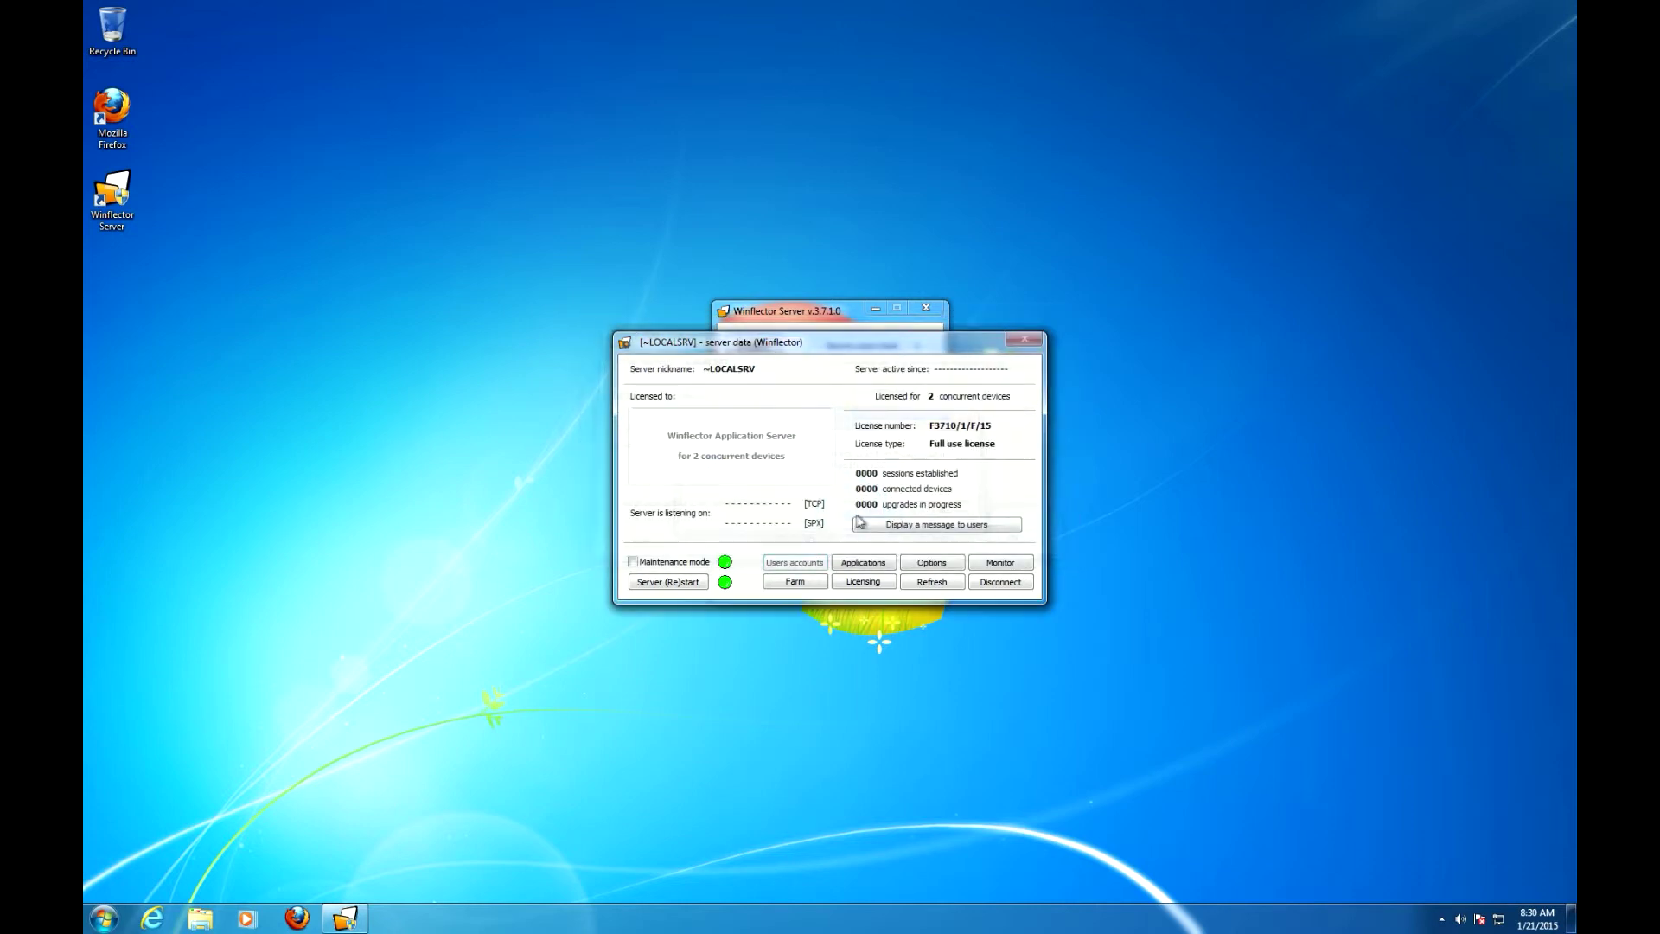
left_click(1014, 585)
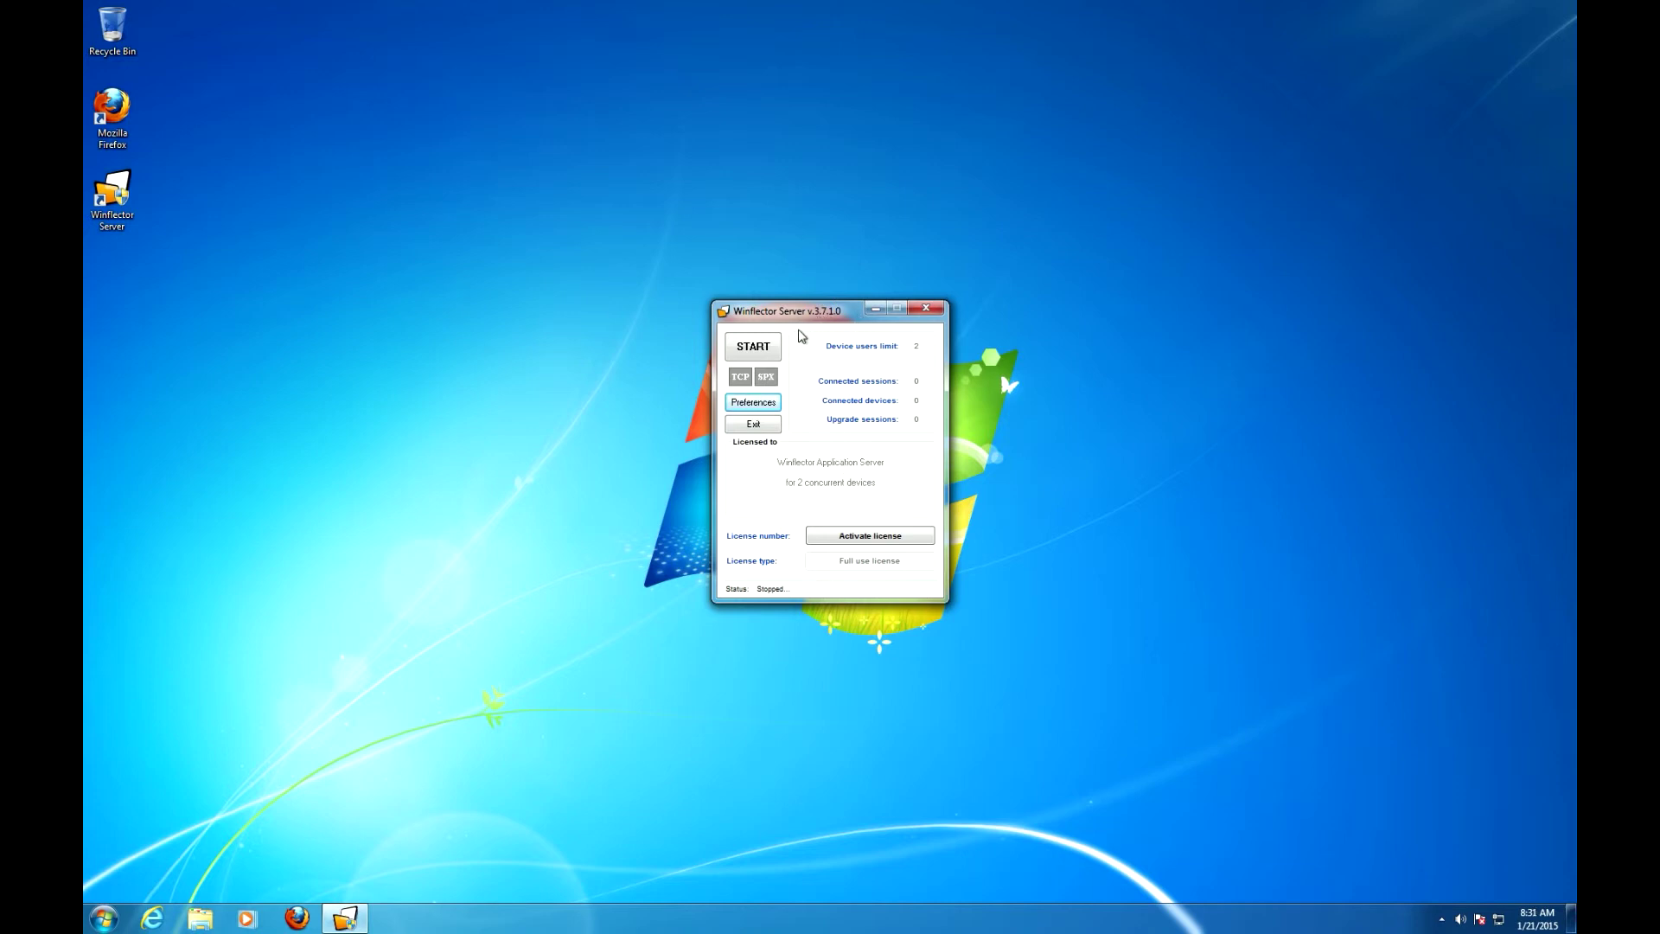
Start the server, then launch GUI Virtual Terminal and move its window to the left.
left_click(764, 346)
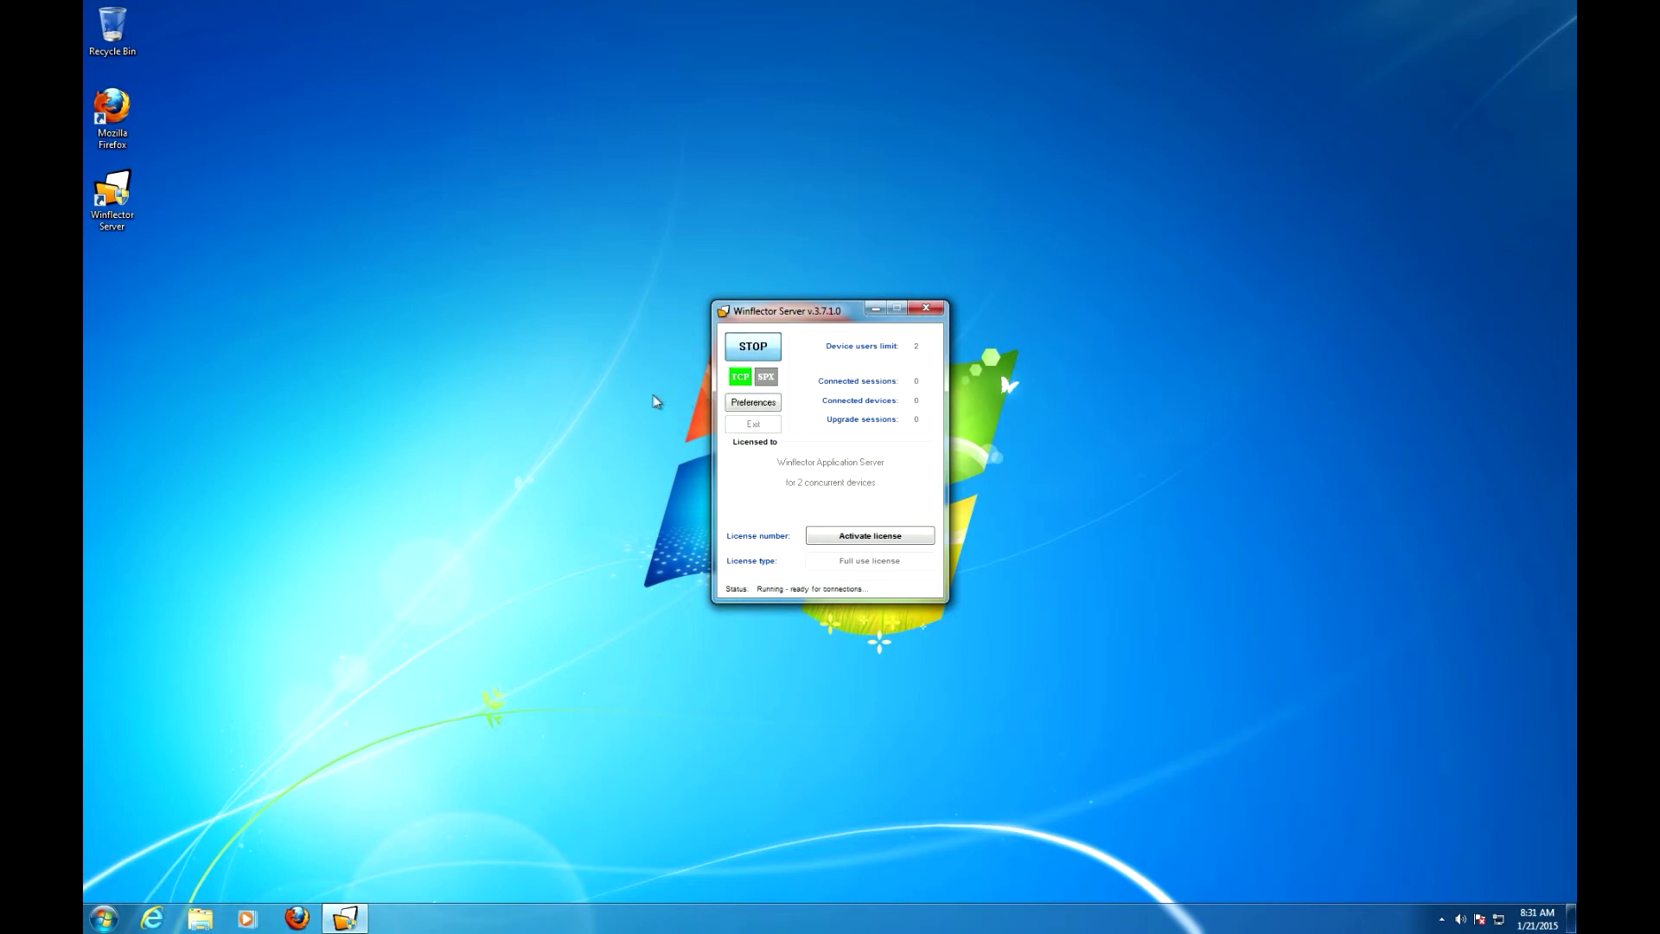
left_click(104, 918)
left_click(147, 796)
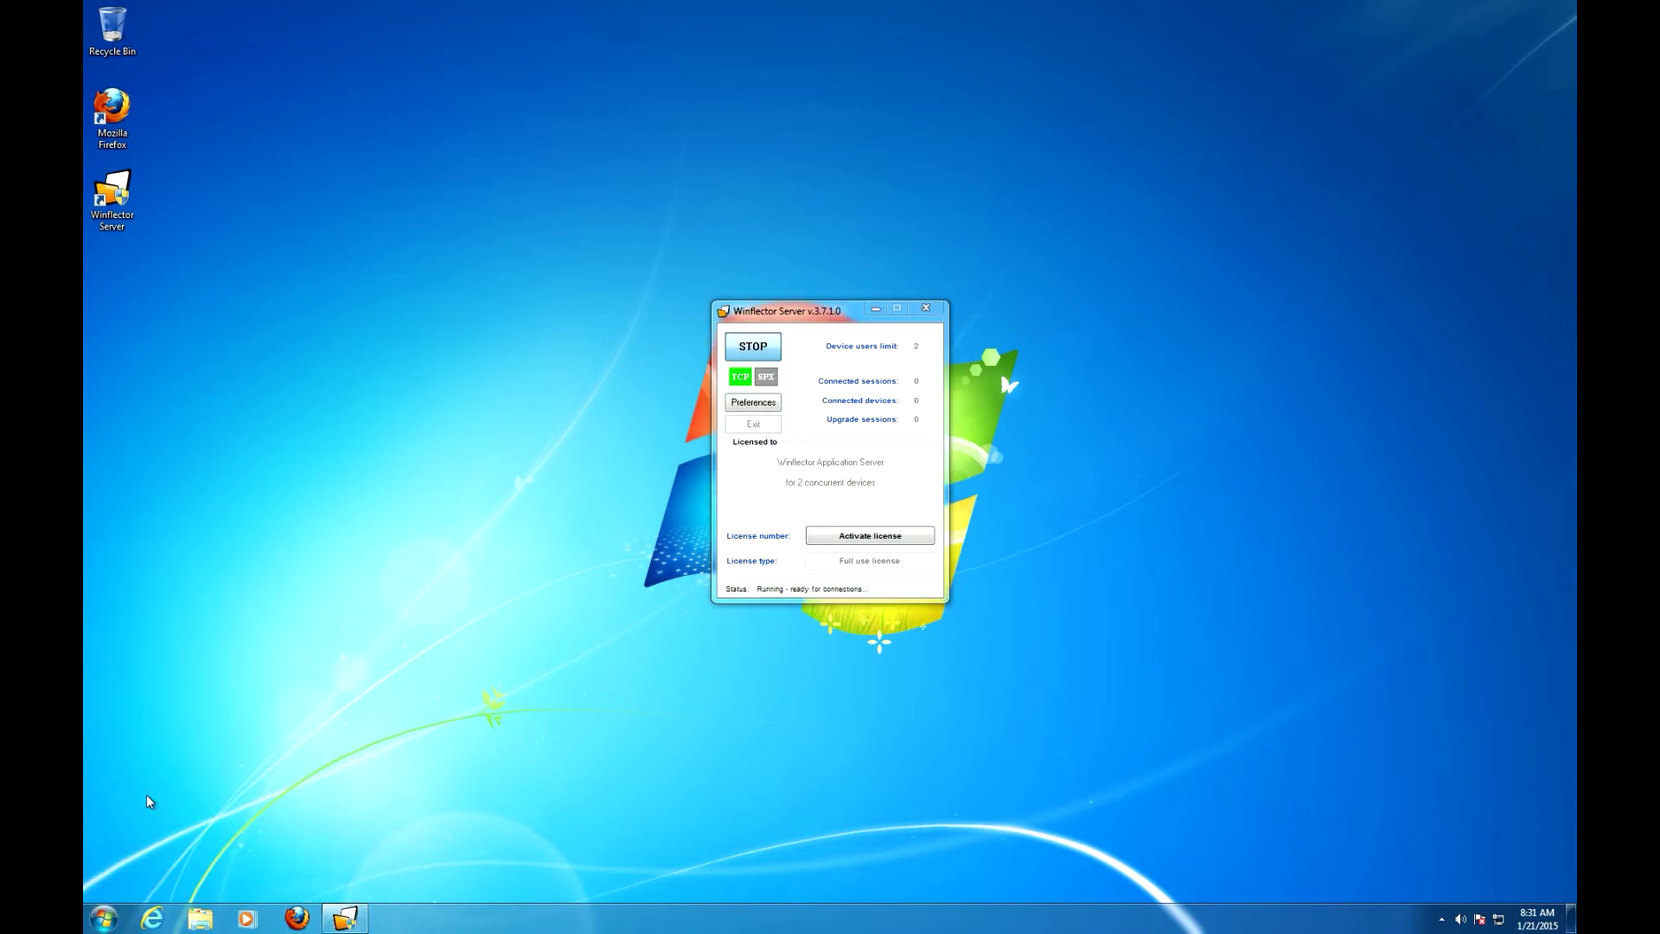
left_click_drag(712, 321, 271, 356)
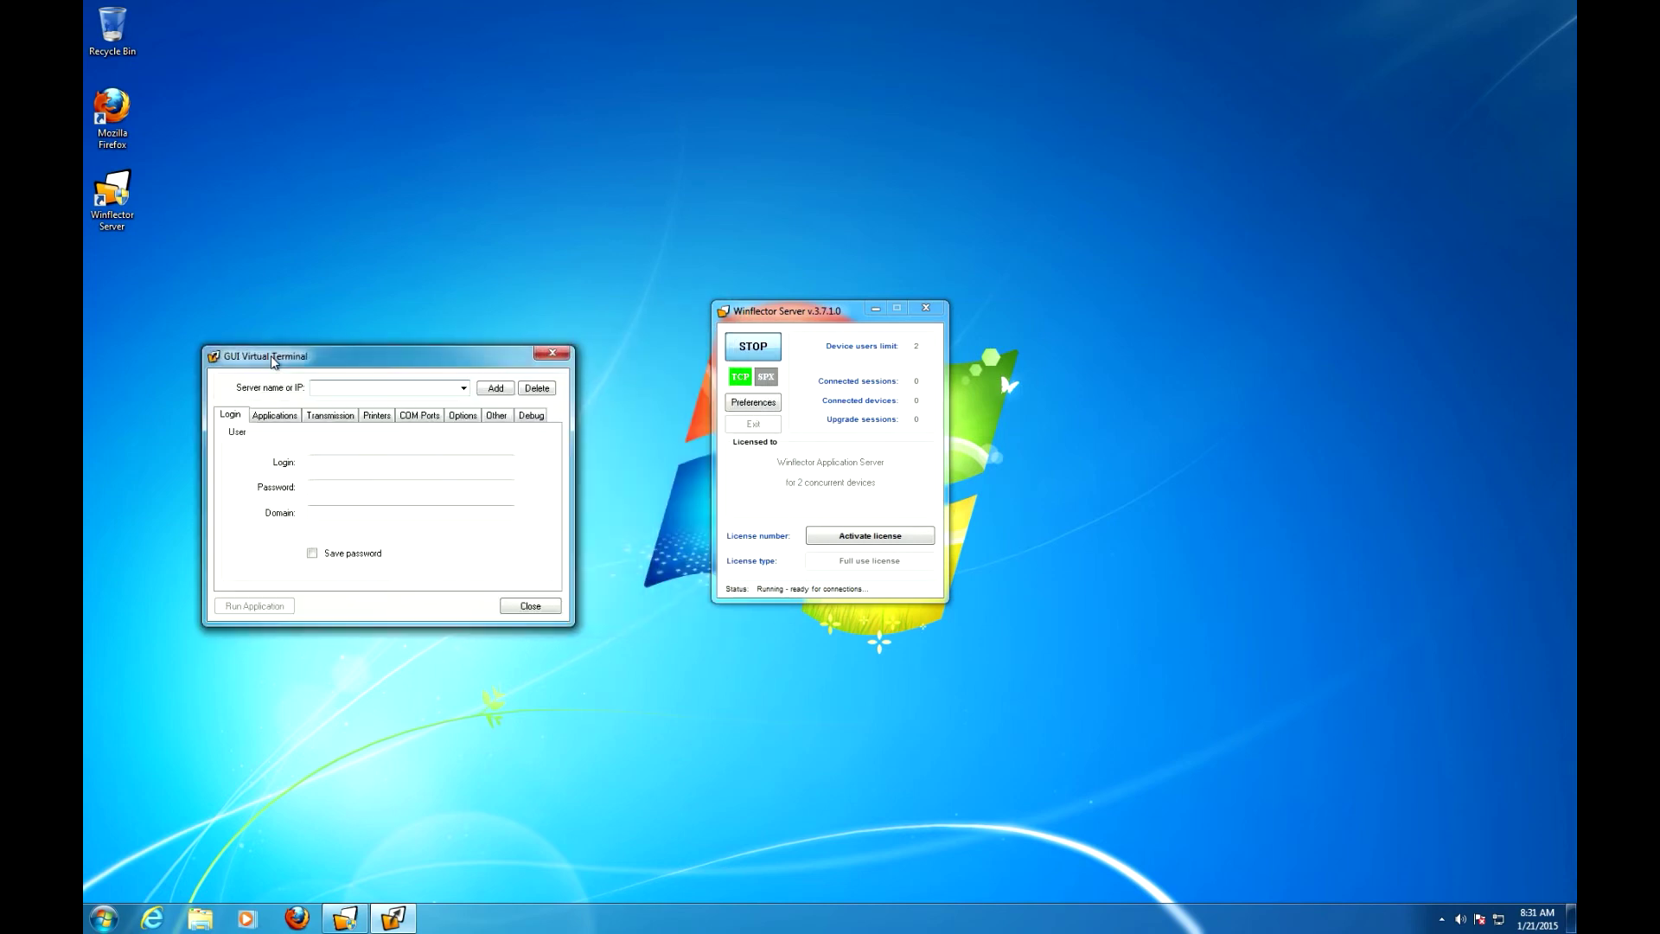
Enter server 127.0.0.1, the user's login and password, and domain wfexpert, then view available applications.
type("127.0.0.1")
left_click(346, 463)
type("tim")
key("Tab")
type("*")
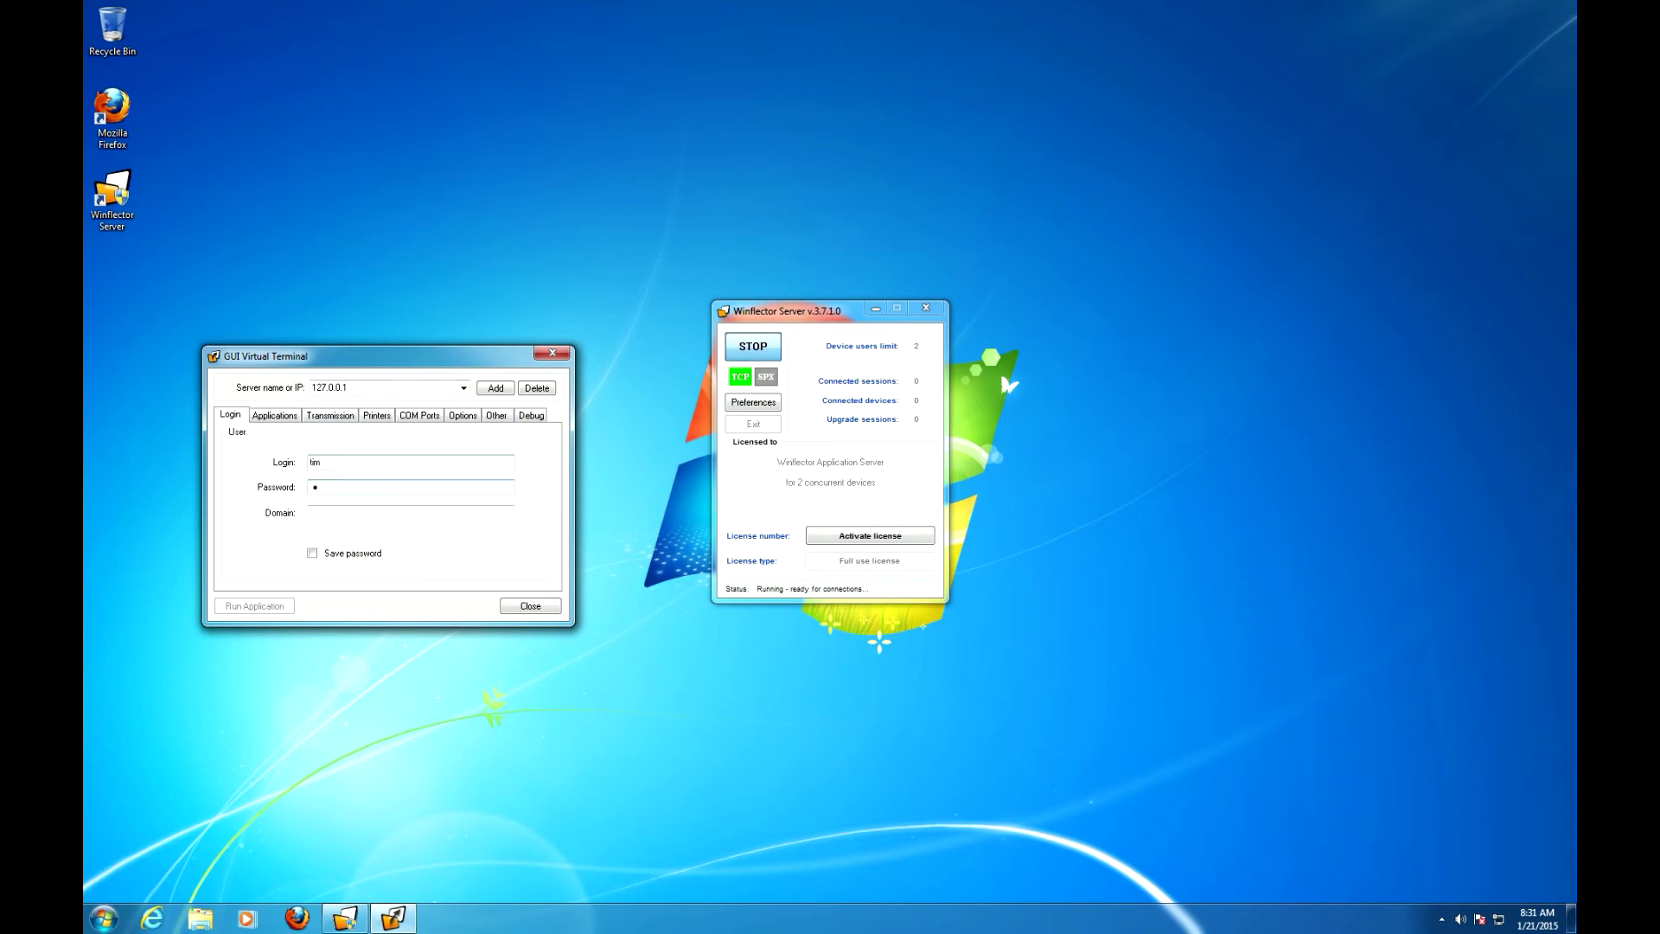
key("Tab")
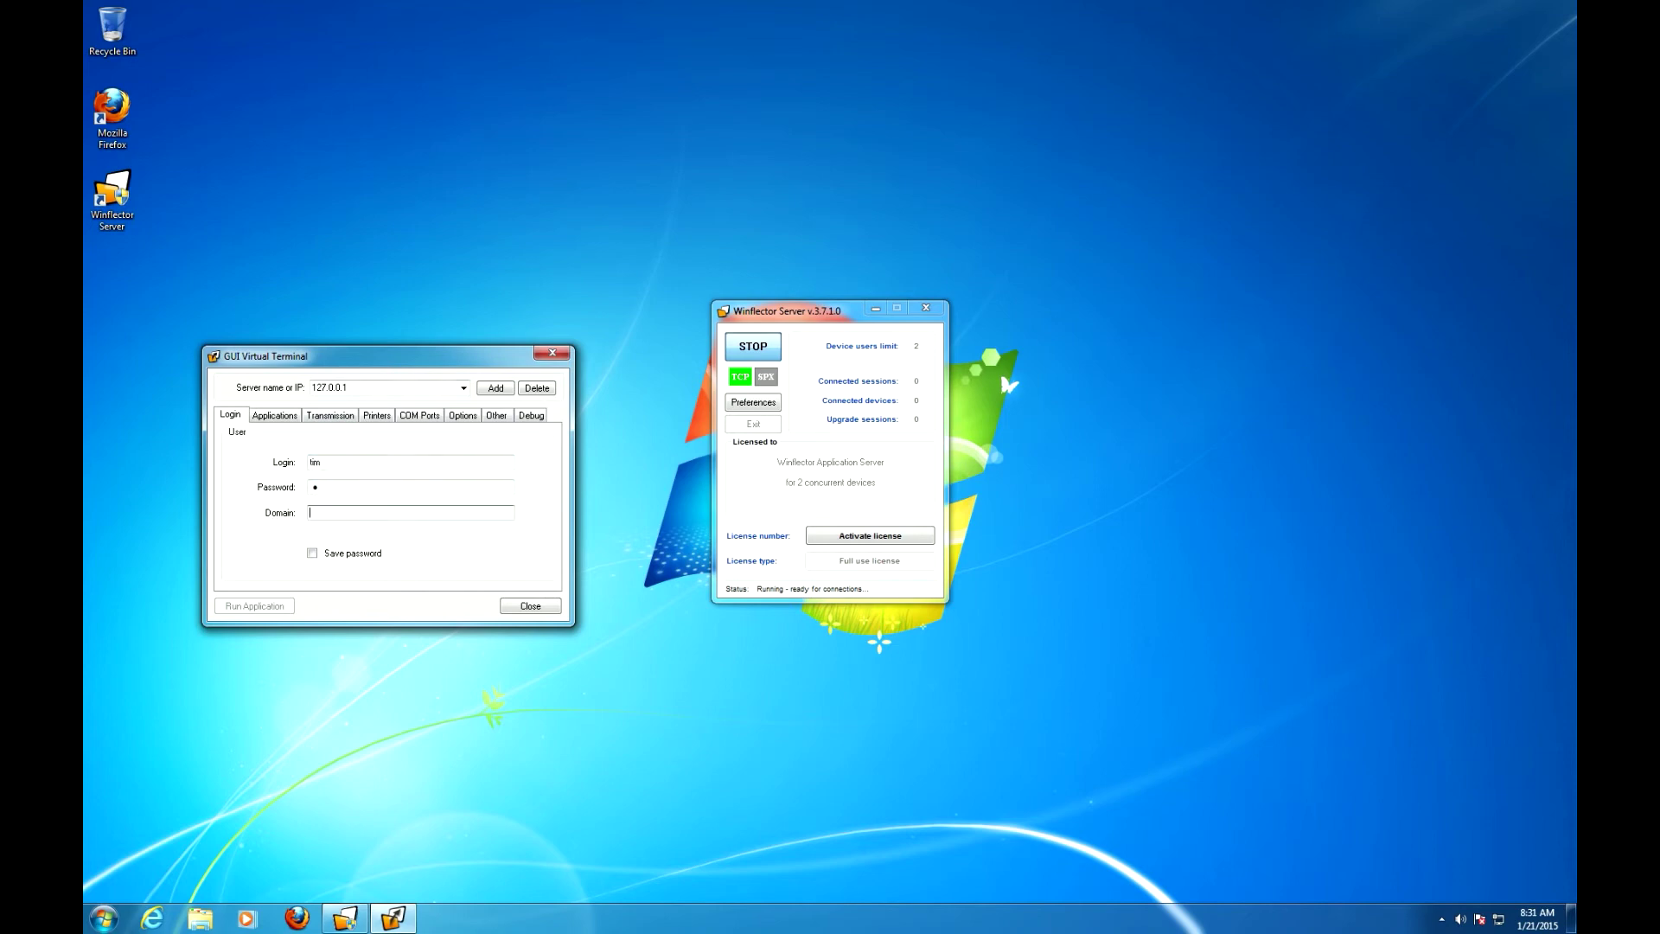
type("wfex")
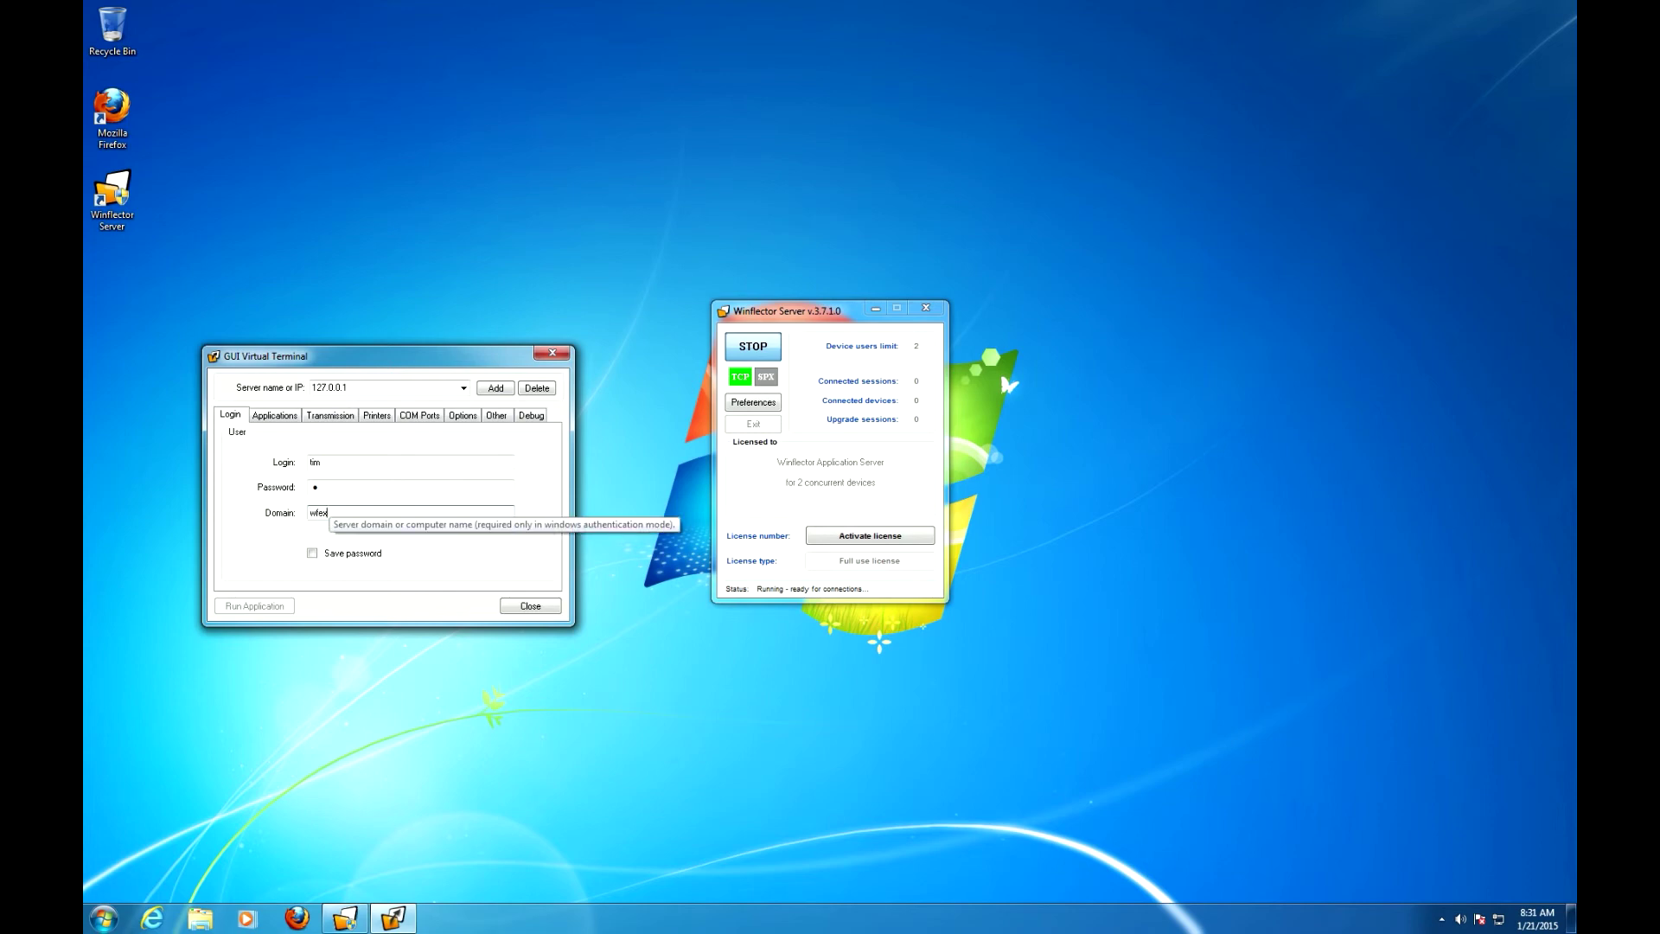
type("pert")
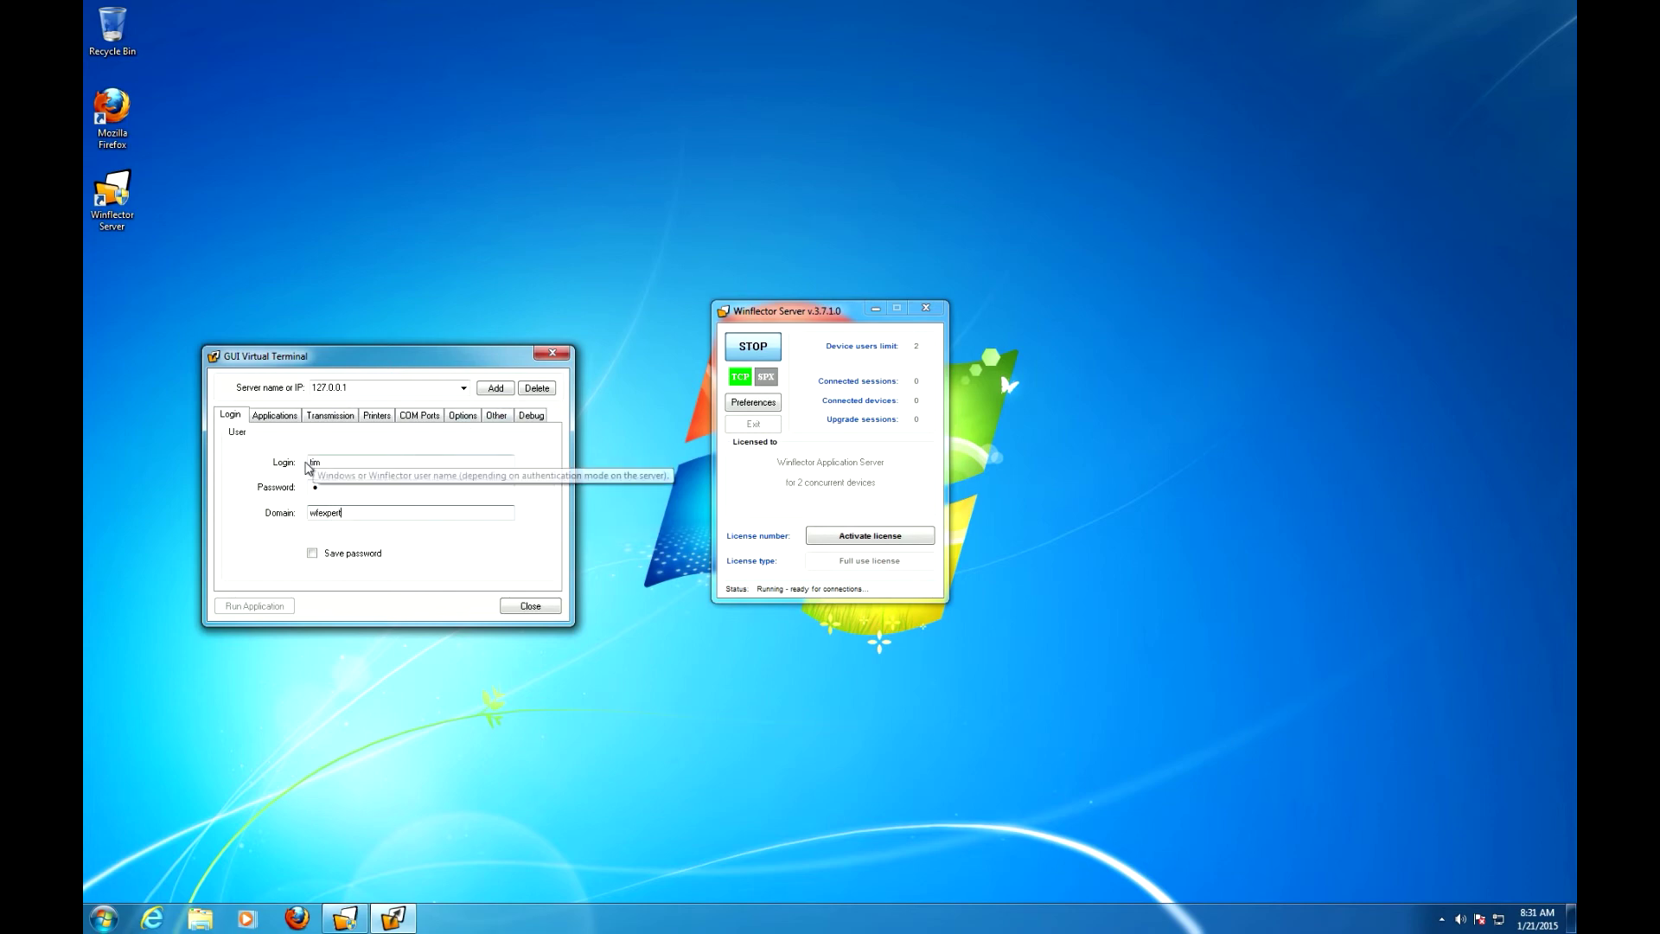
left_click(286, 416)
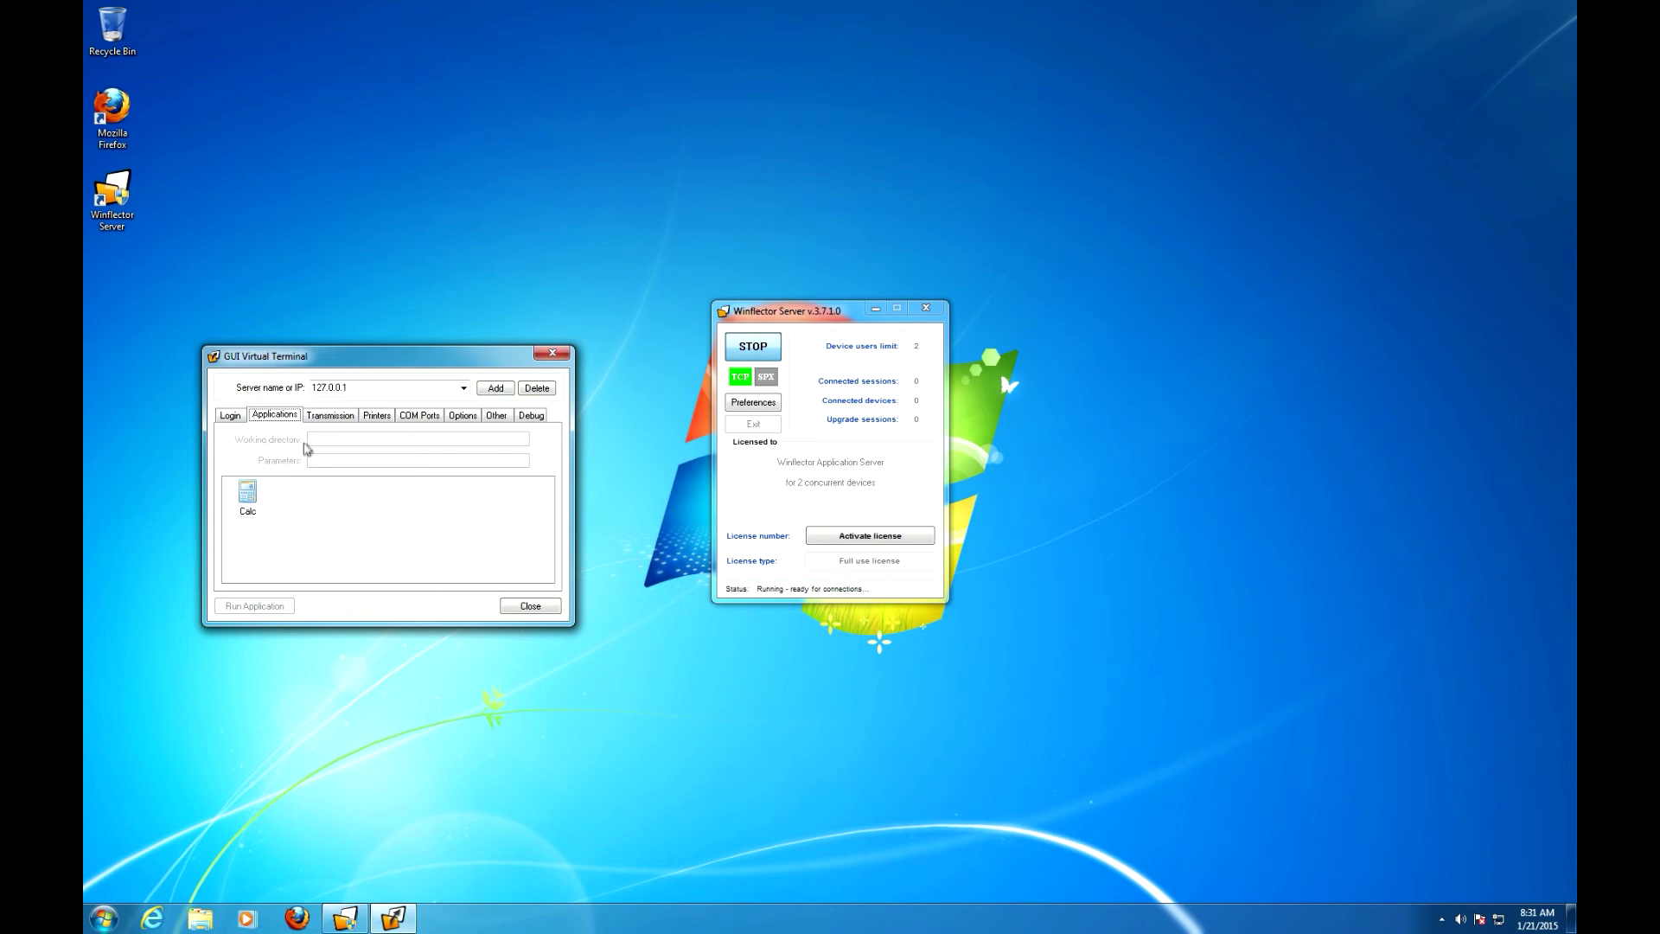
Select Calc and run it remotely through the server.
left_click(248, 510)
left_click(263, 606)
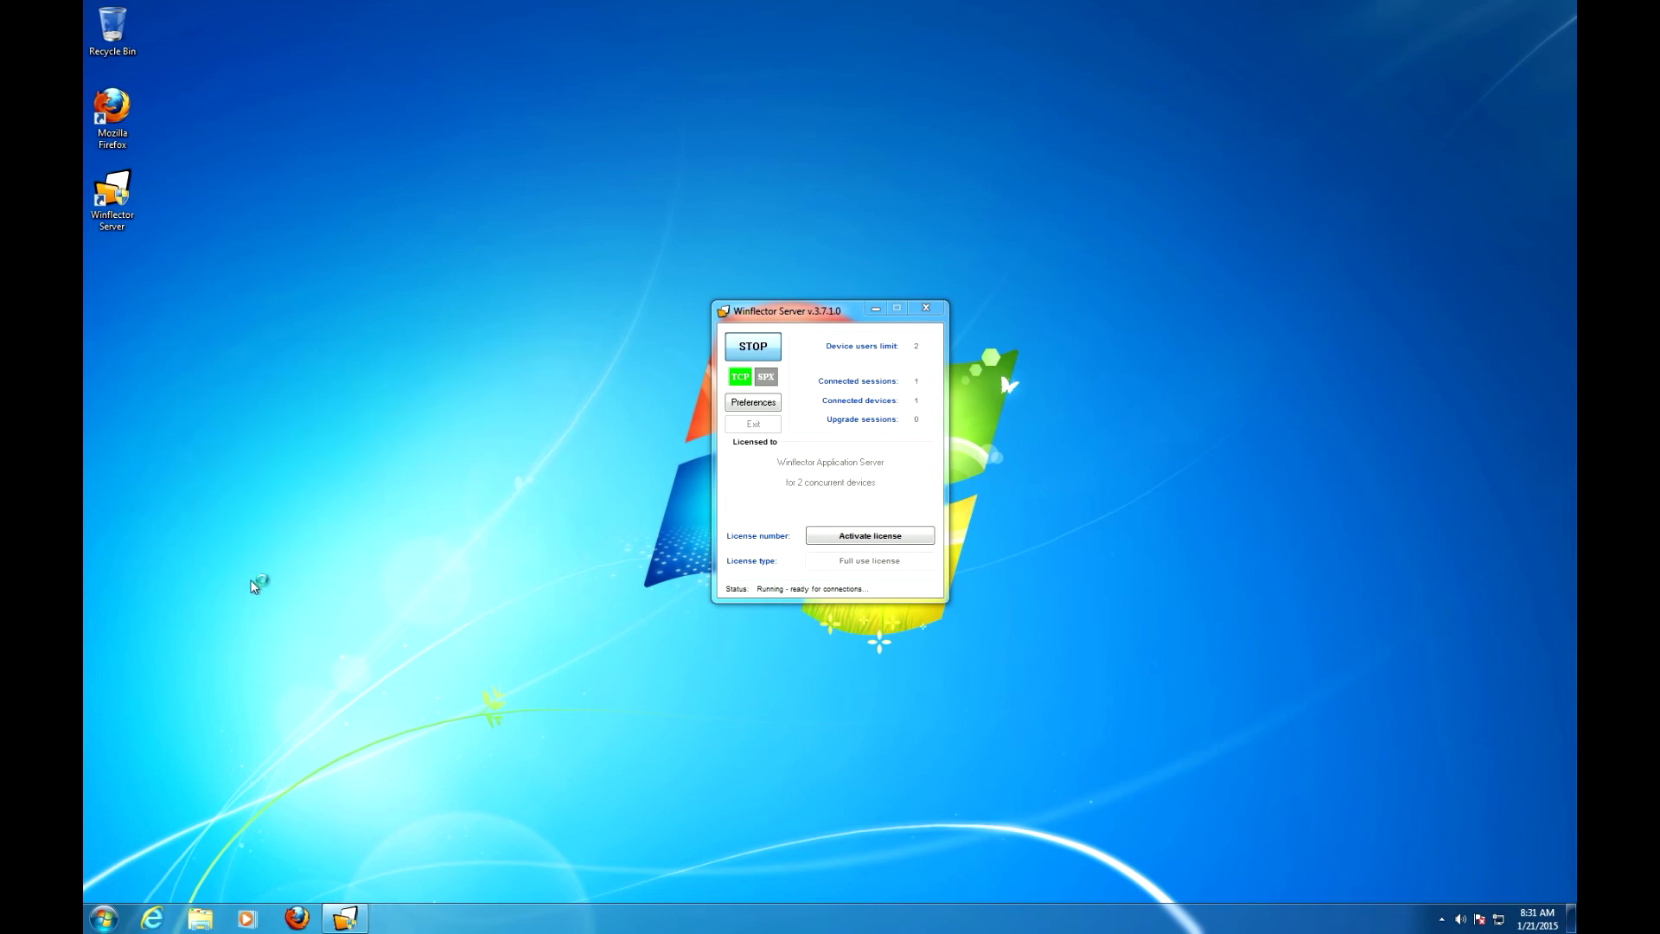